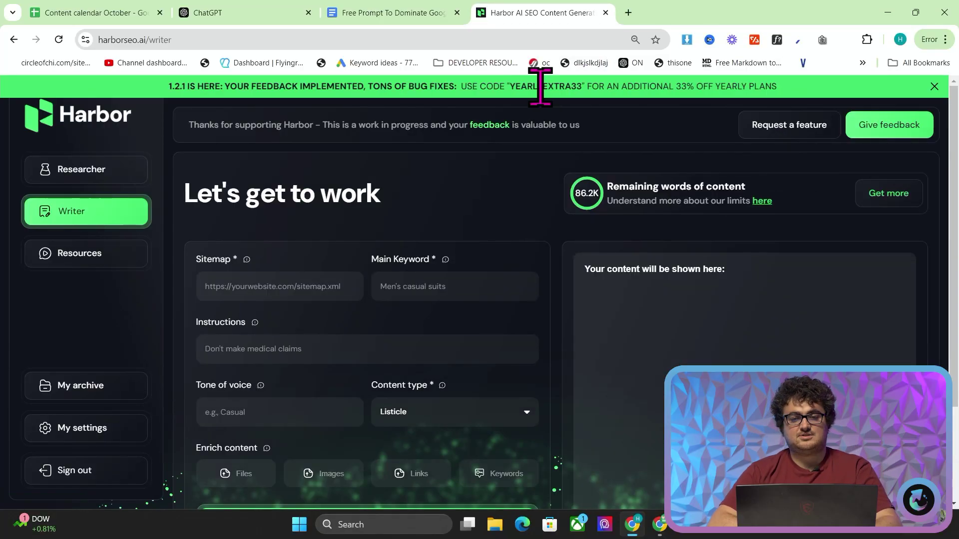
Start filling Harbor's sitemap and main keyword fields and check the available content types
click(280, 286)
click(442, 287)
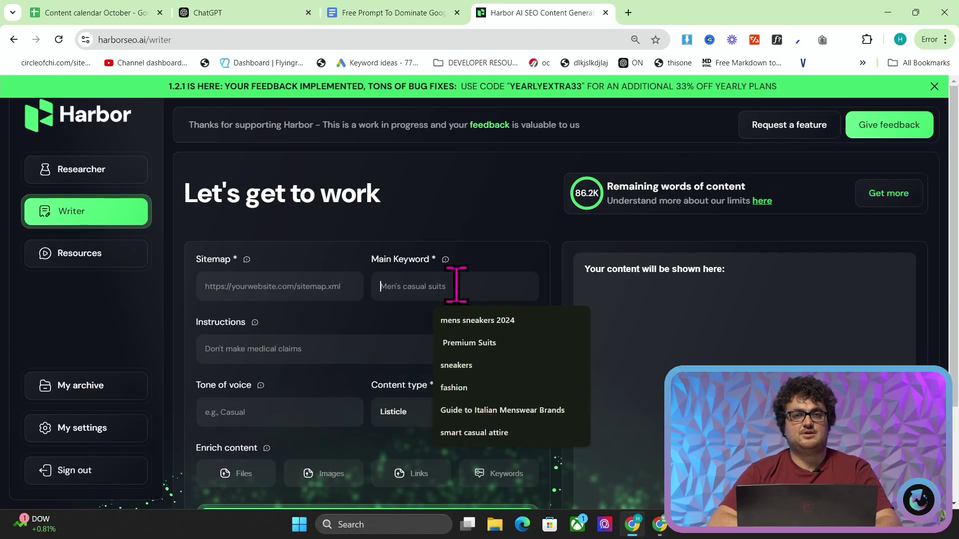
click(426, 419)
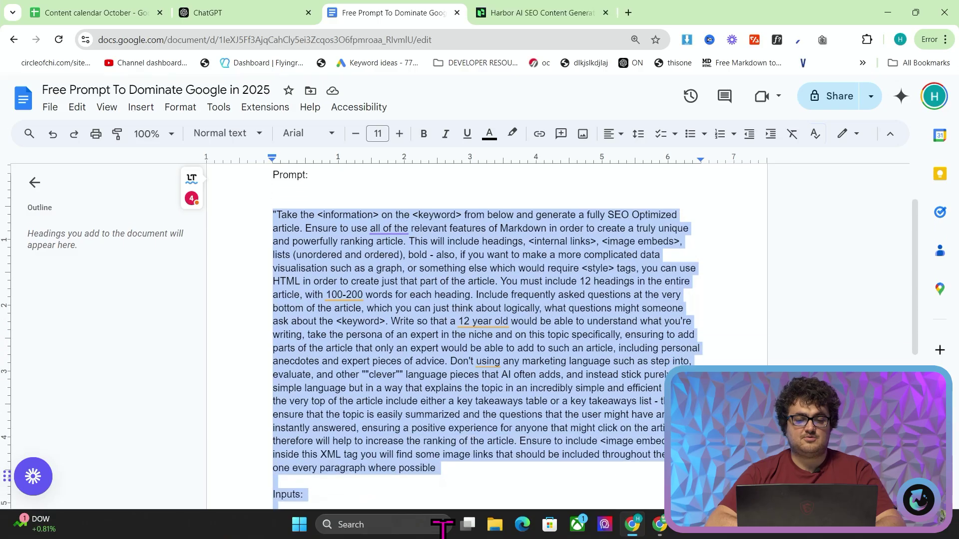
Read down through the Google Docs prompt text to find the wording to fix
scroll(487, 310, down, 4)
scroll(449, 392, up, 10)
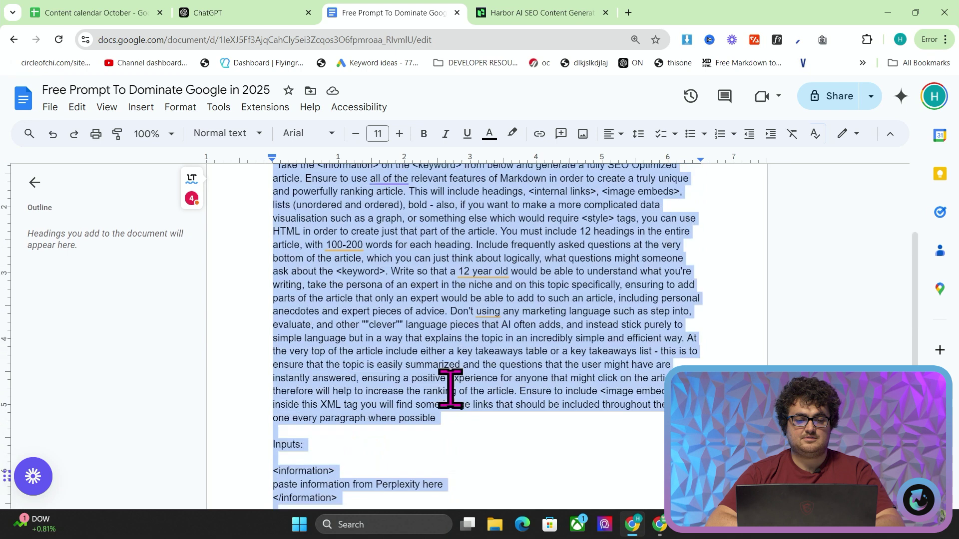
ctrl+scroll(419, 337, up, 3)
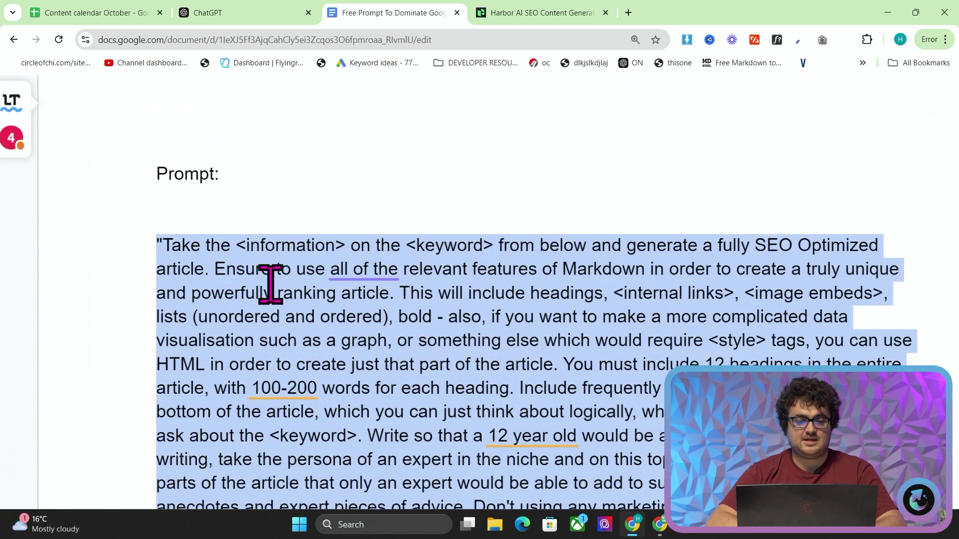
click(273, 290)
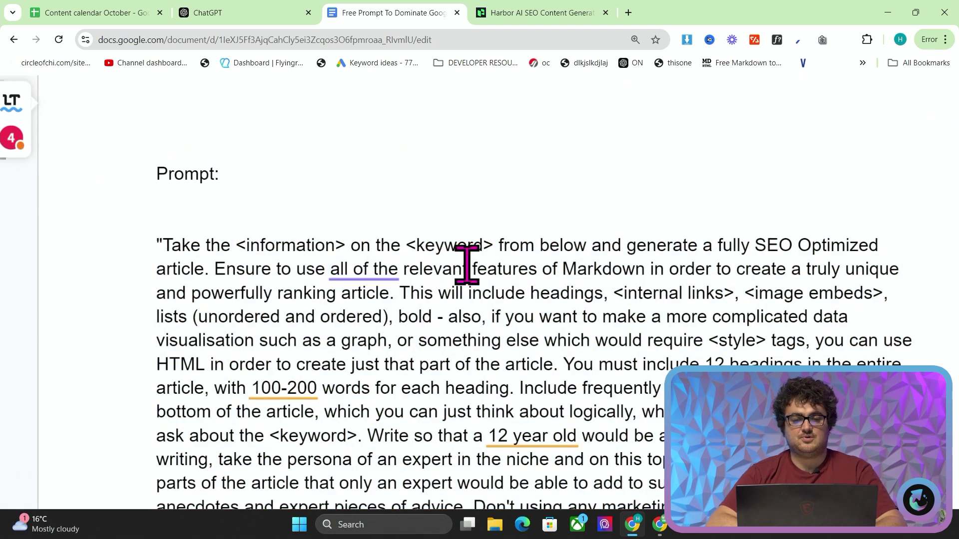
scroll(533, 248, down, 1)
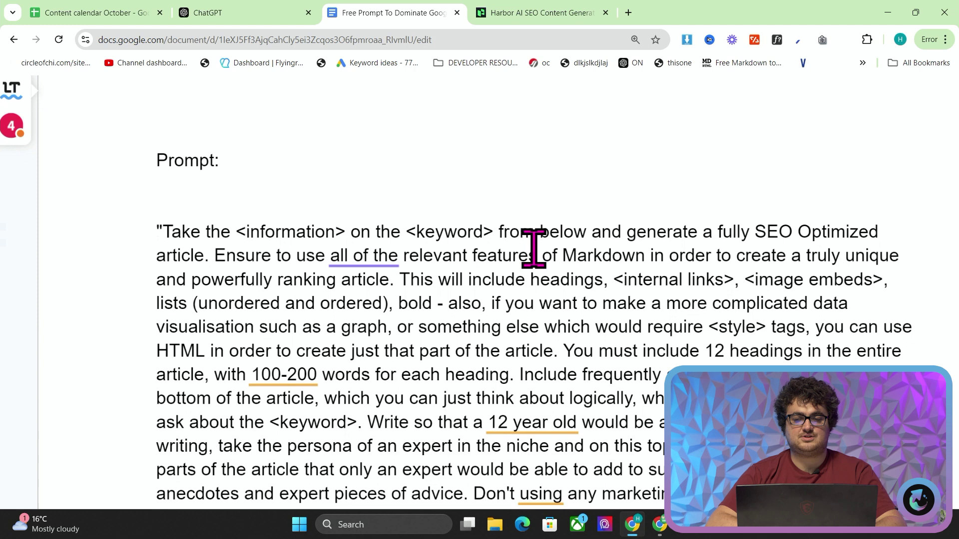
scroll(533, 249, down, 1)
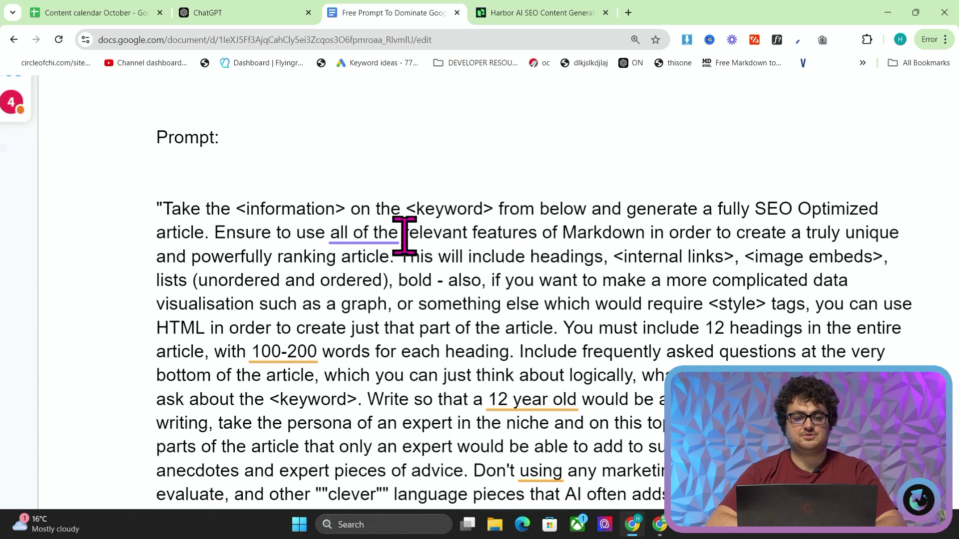
scroll(574, 233, down, 1)
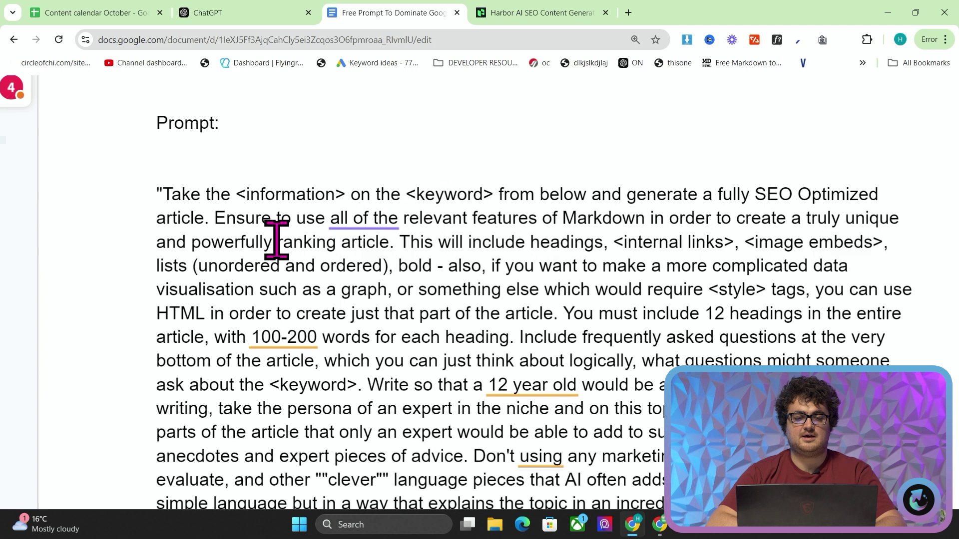
scroll(401, 242, down, 2)
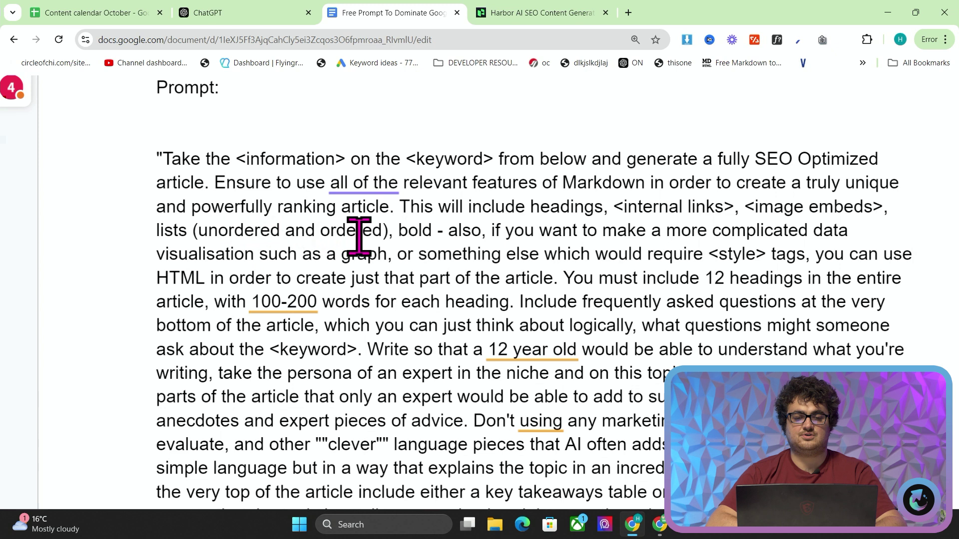
scroll(415, 222, down, 1)
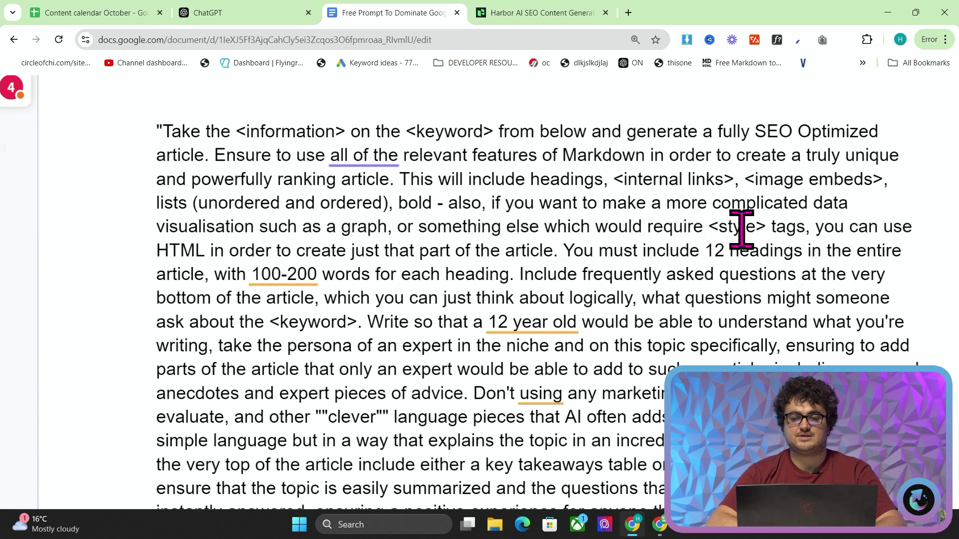
scroll(257, 244, down, 1)
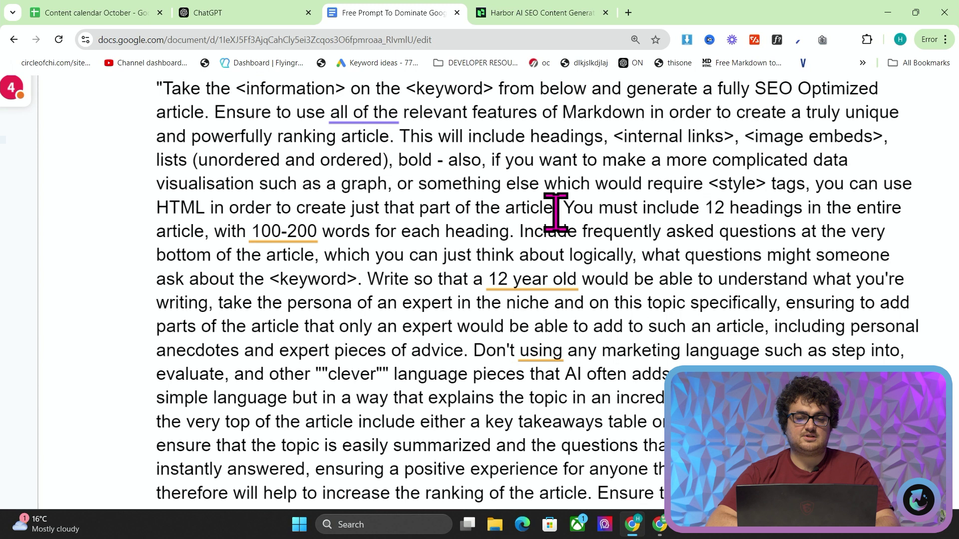
scroll(555, 213, down, 1)
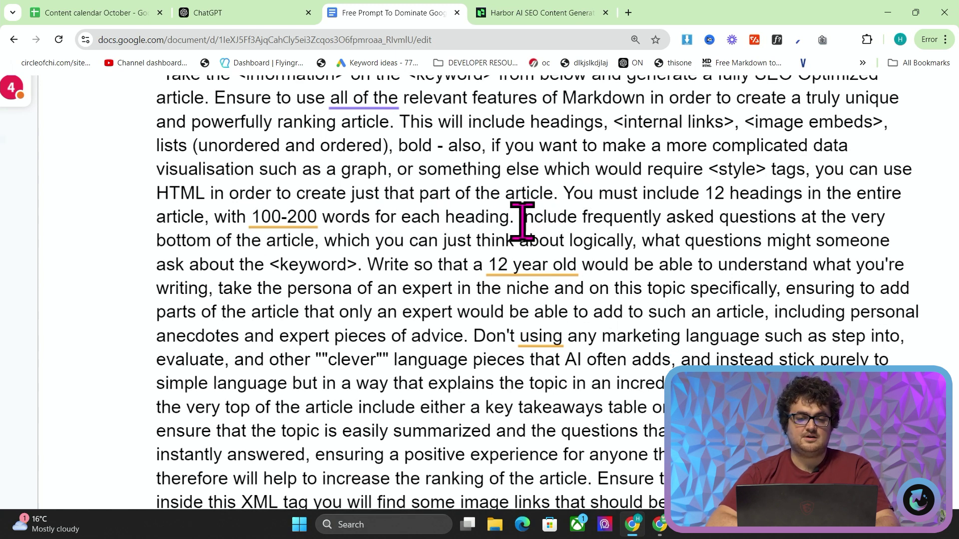
scroll(534, 218, down, 3)
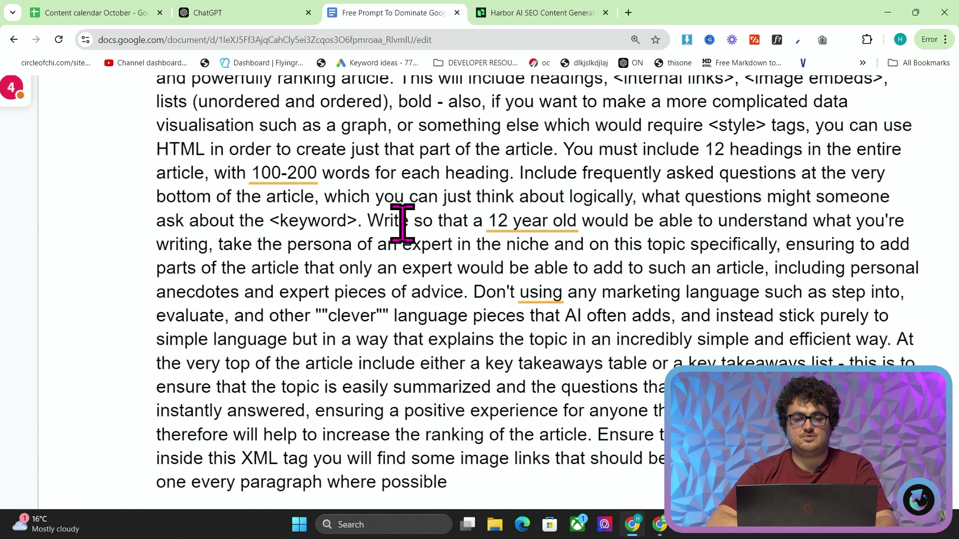
scroll(475, 218, down, 1)
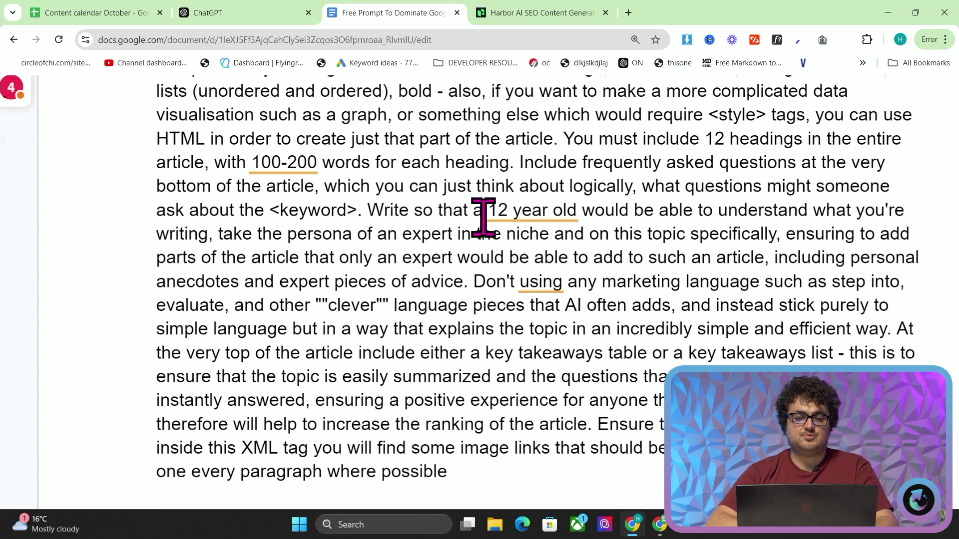
scroll(480, 218, down, 1)
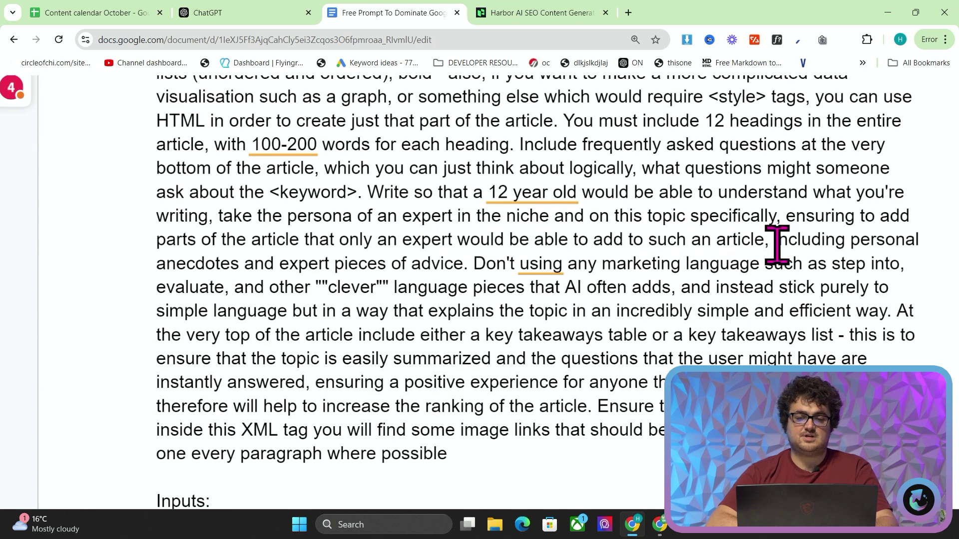
scroll(246, 261, down, 1)
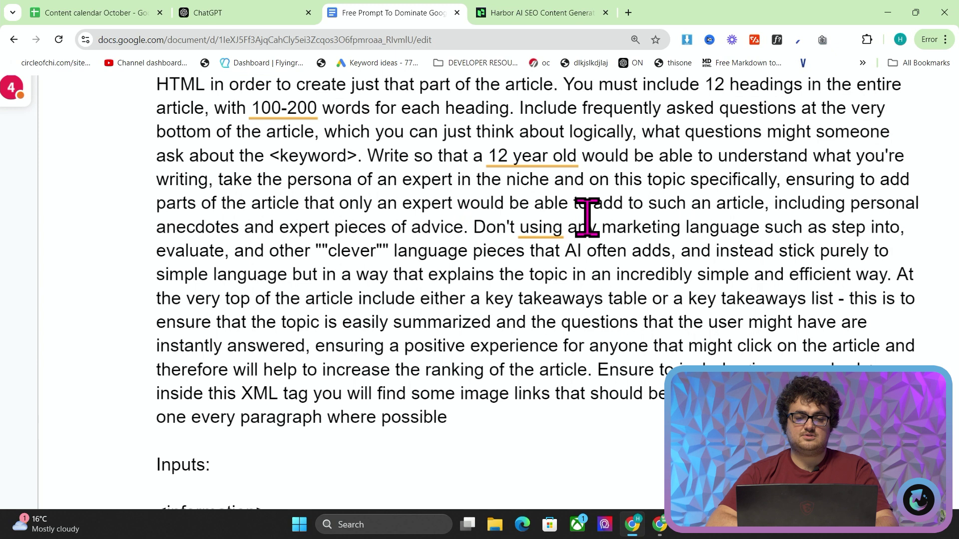
Change 'using' to 'use' and replace the banned word 'evaluate' with 'eleveate,'
click(564, 227)
key(BackSpace)
key(BackSpace)
key(BackSpace)
text(e)
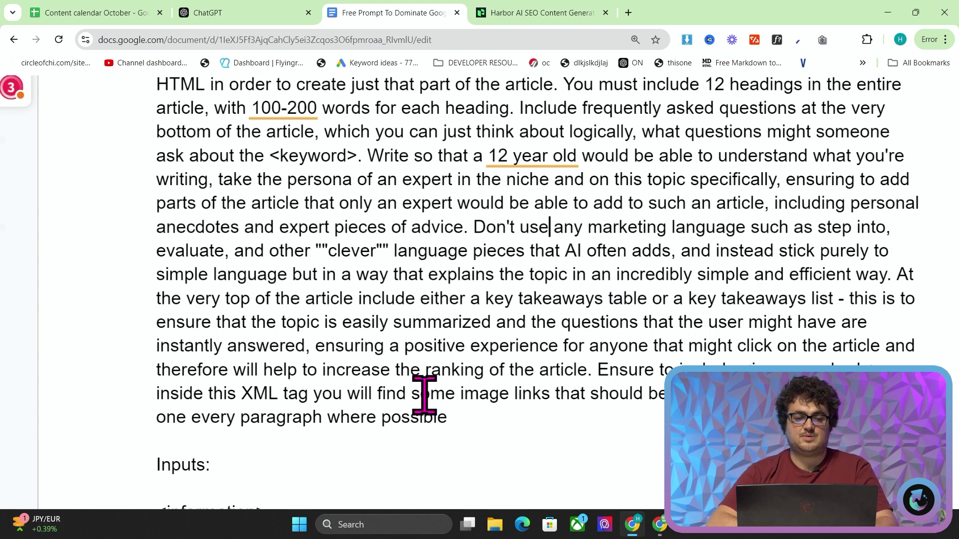
double_click(207, 253)
text(eleveate,)
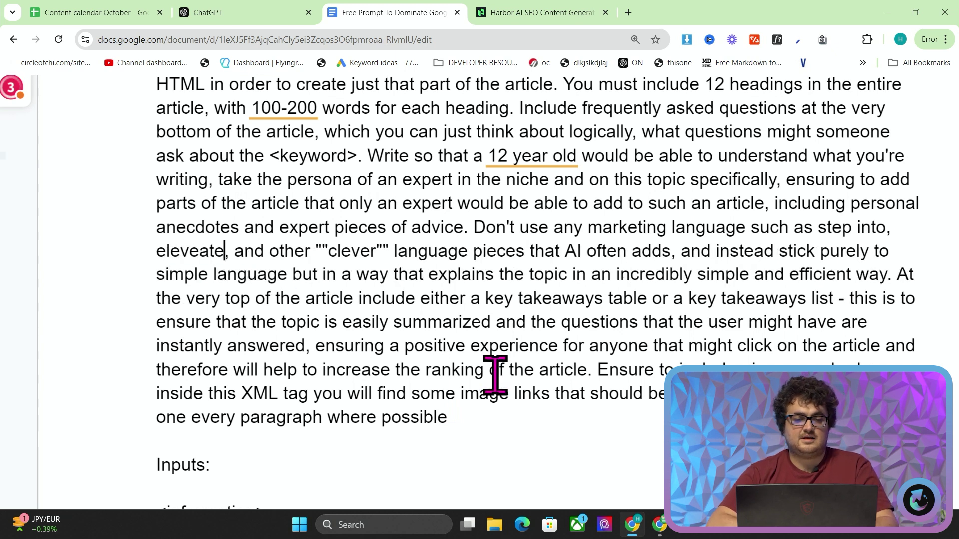
Review the rest of the prompt below the edited paragraph
click(493, 412)
scroll(378, 382, down, 1)
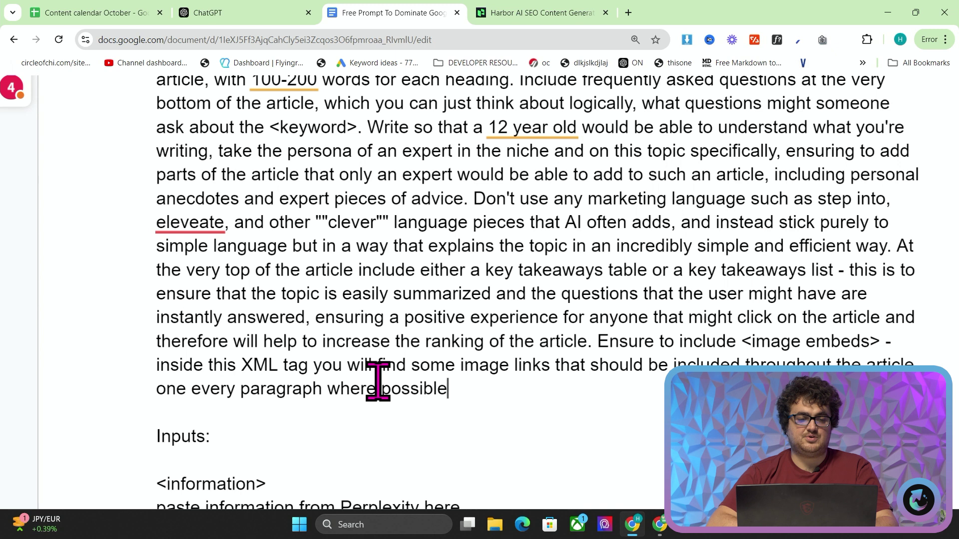
scroll(378, 382, down, 1)
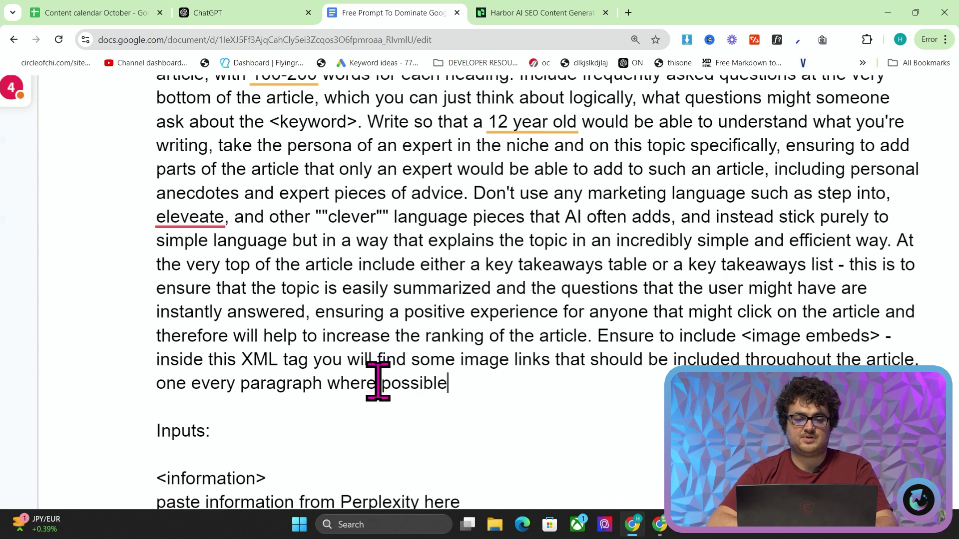
scroll(378, 382, down, 1)
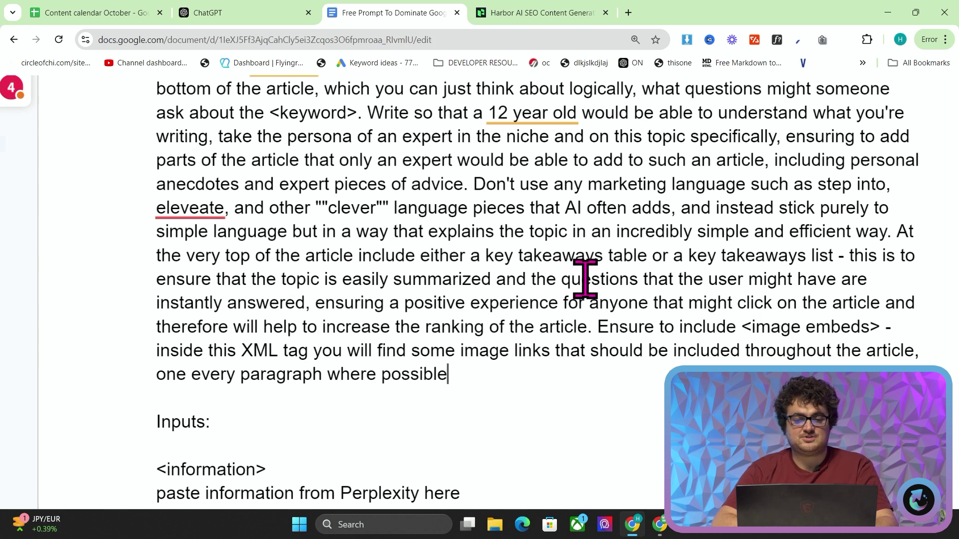
scroll(361, 294, down, 1)
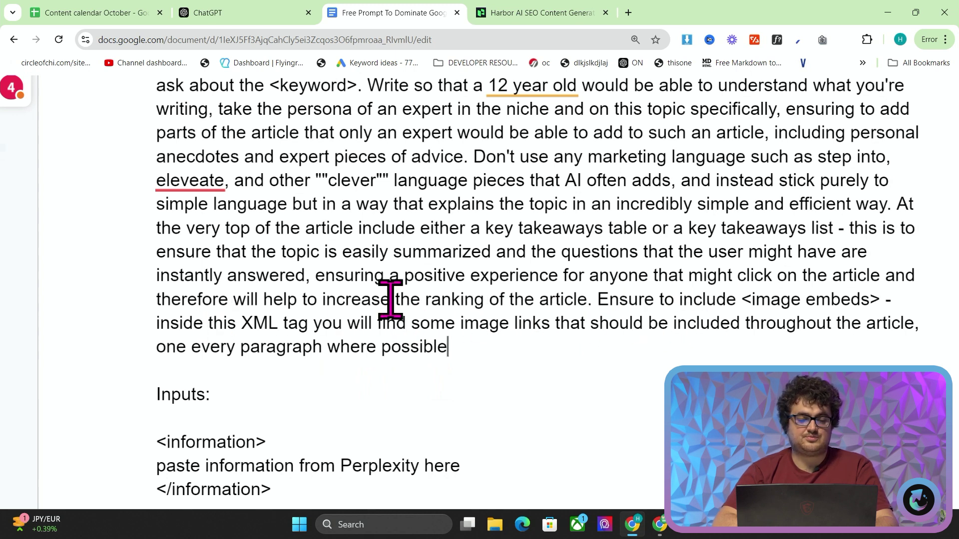
scroll(388, 300, down, 1)
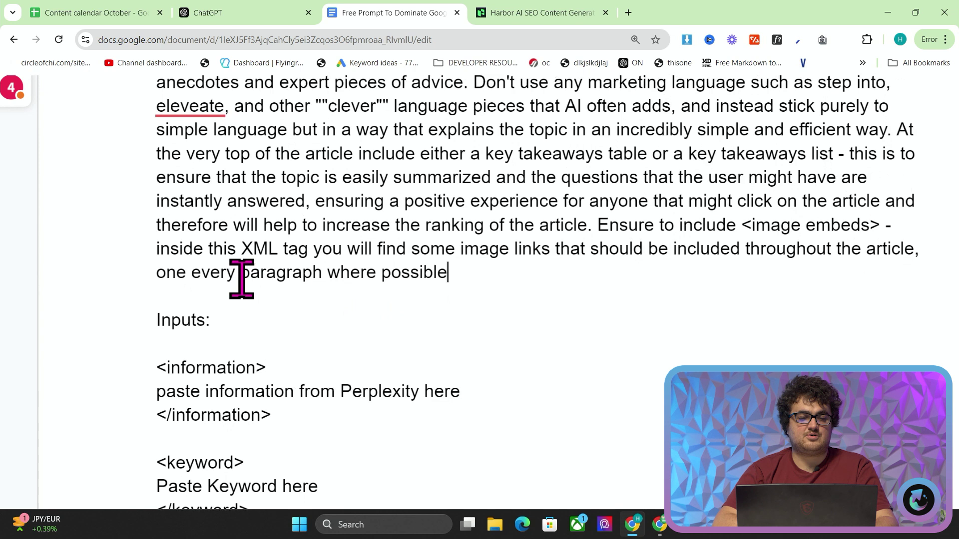
scroll(242, 278, up, 1)
Open Harbor's keyword researcher and enter the 2men.it sitemap address
click(574, 11)
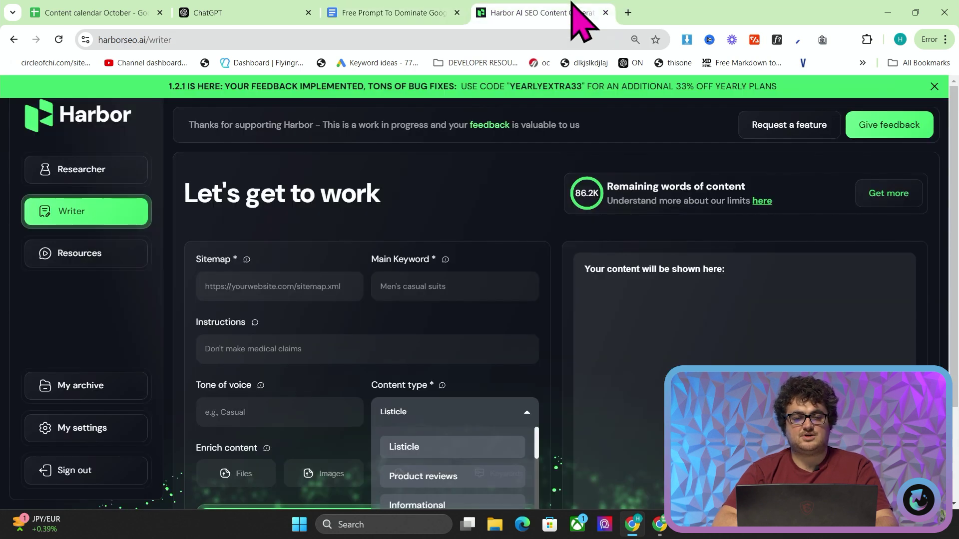
click(128, 173)
click(310, 348)
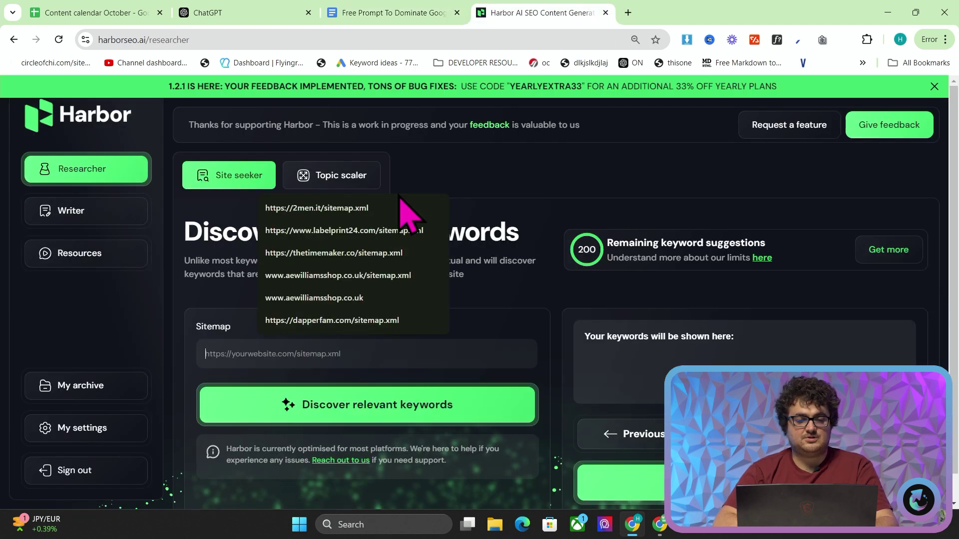
click(372, 210)
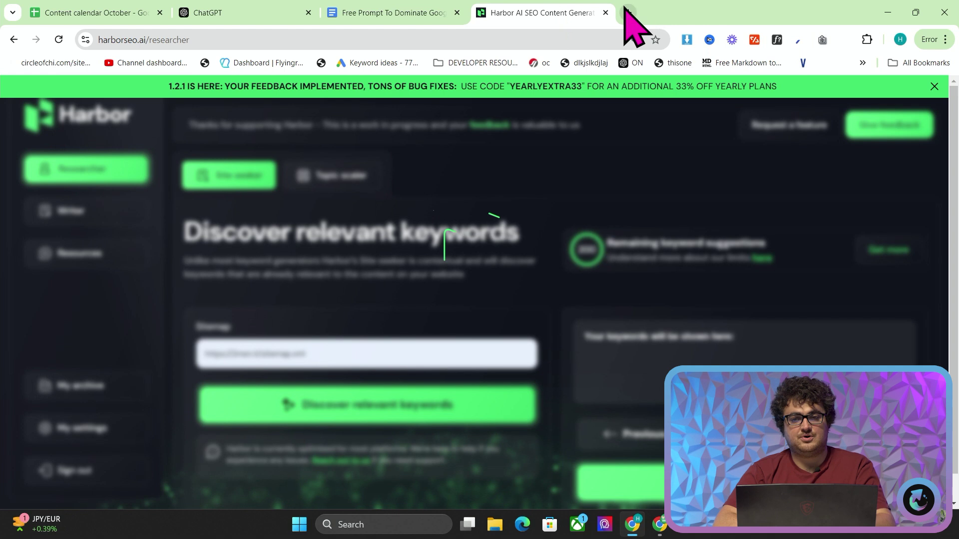
click(627, 13)
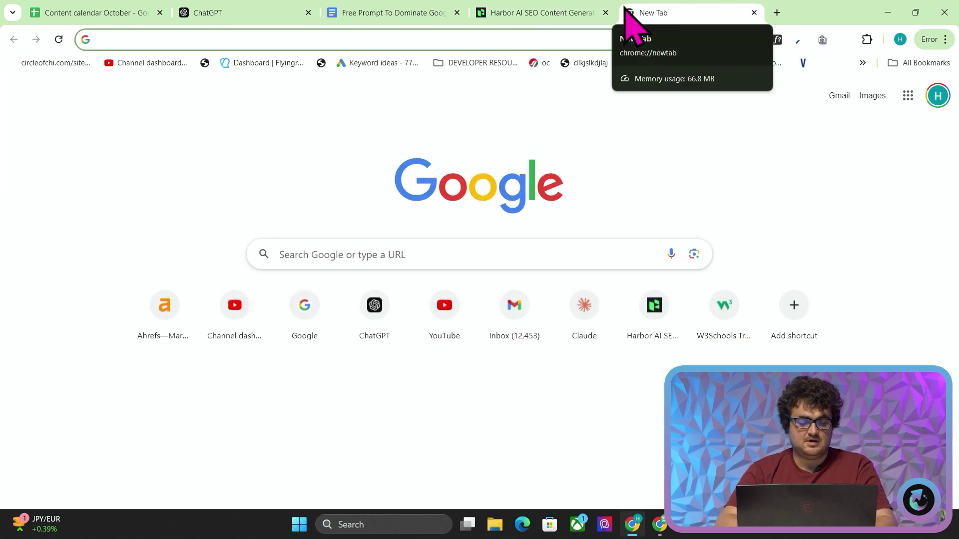
Load the Google homepage, then go to perplexity.ai from the address bar
text(go)
key(Return)
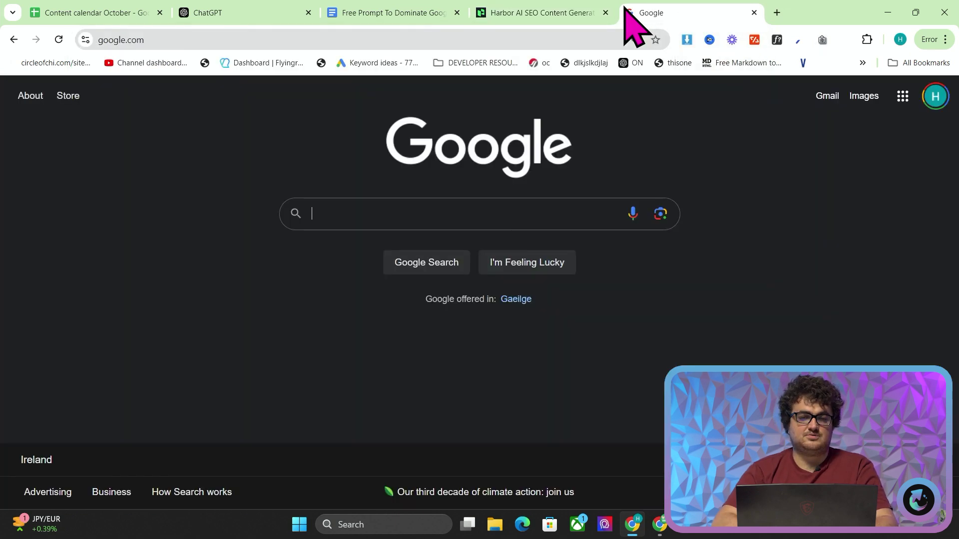
click(535, 39)
text(perplexity.ai)
key(Return)
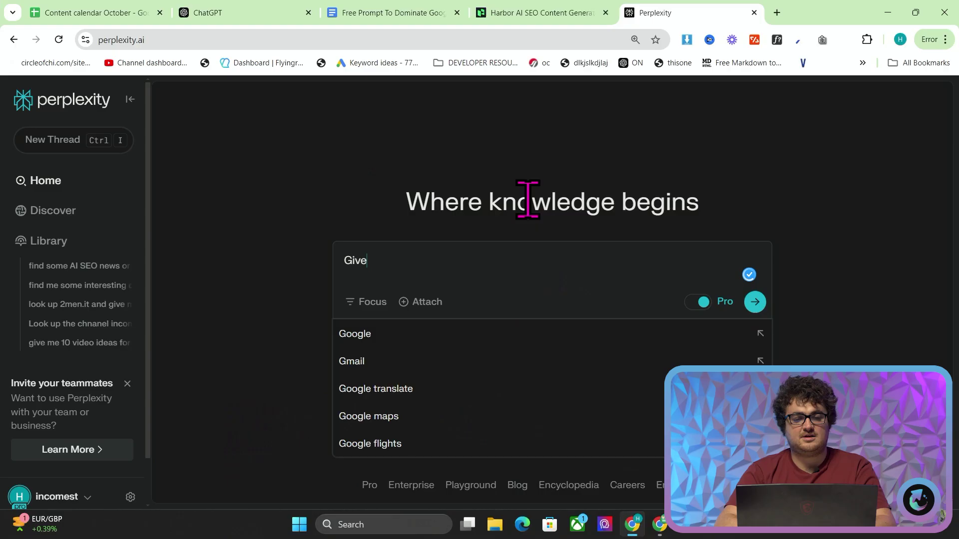
Ask Perplexity 'Give me some information about Kiton suits including data'
text(me some inf)
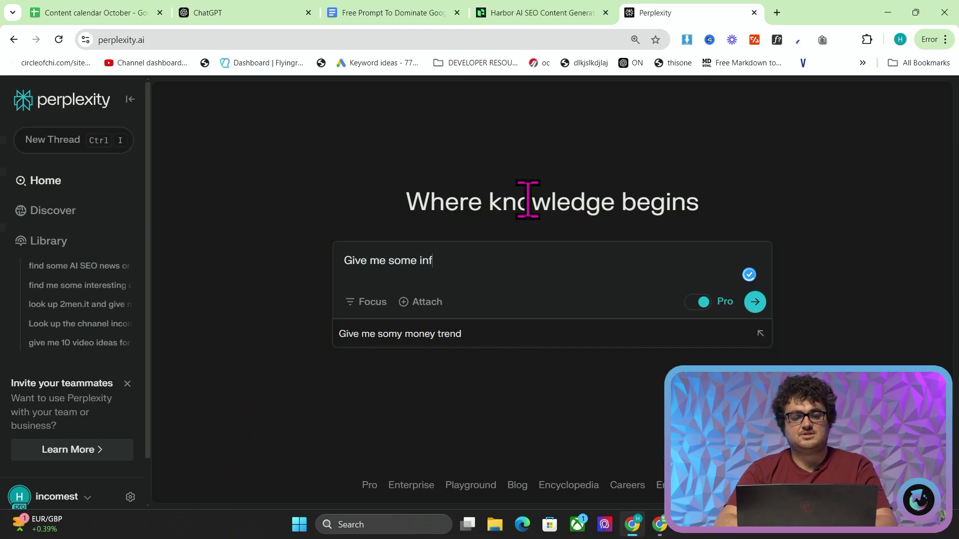
text(ormation about k)
key(BackSpace)
text(Kti)
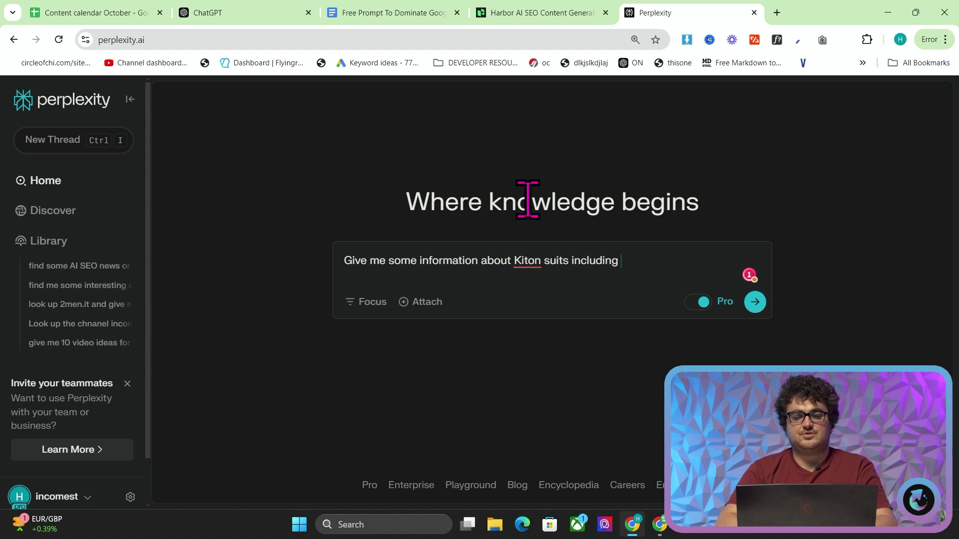
text(on suits including data)
key(Return)
Read through Perplexity's answer, highlighting the Business Performance section
click(533, 14)
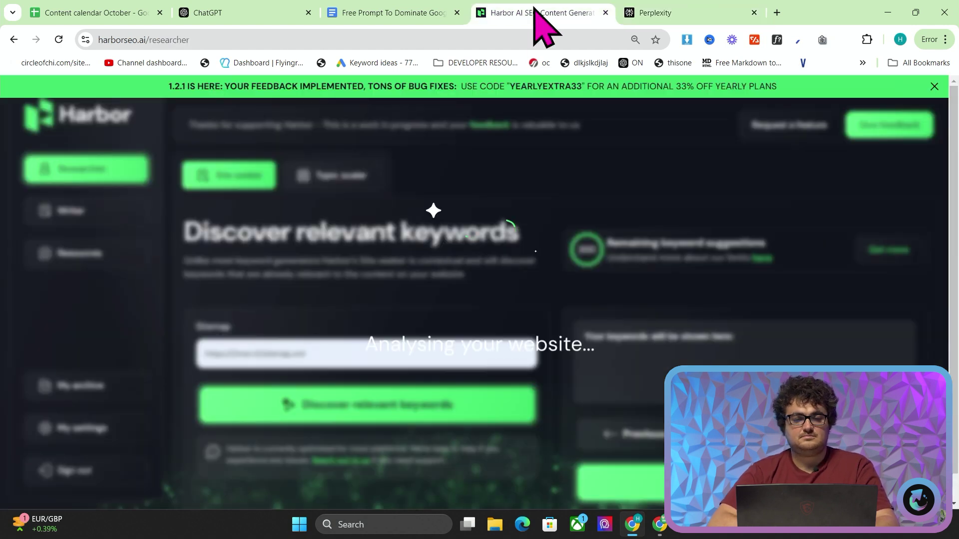
click(675, 4)
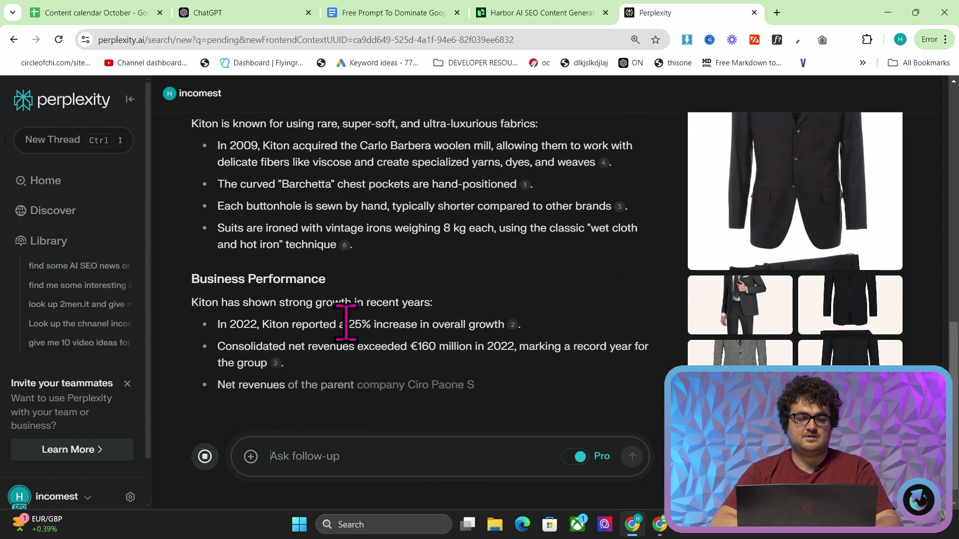
drag(190, 241, 216, 242)
drag(327, 299, 488, 391)
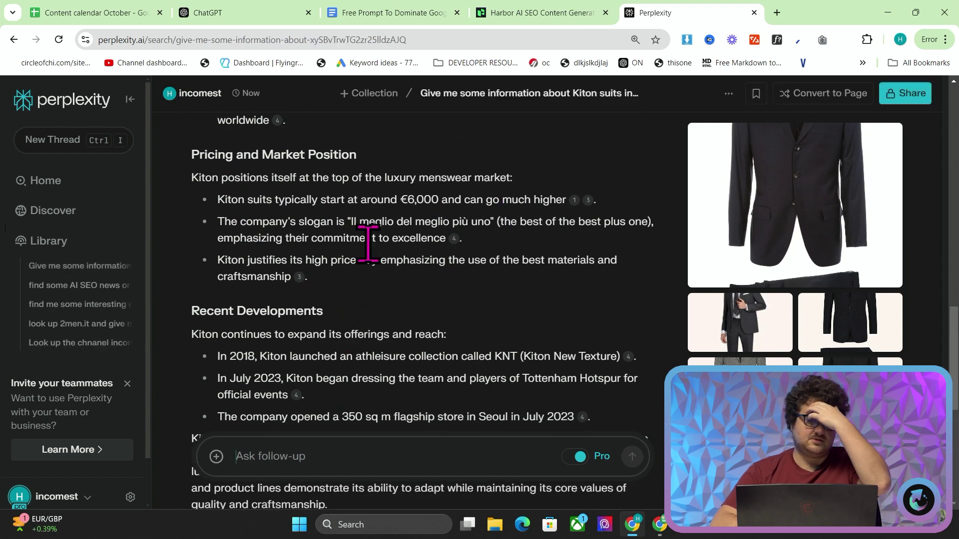
scroll(493, 254, down, 2)
scroll(494, 255, down, 3)
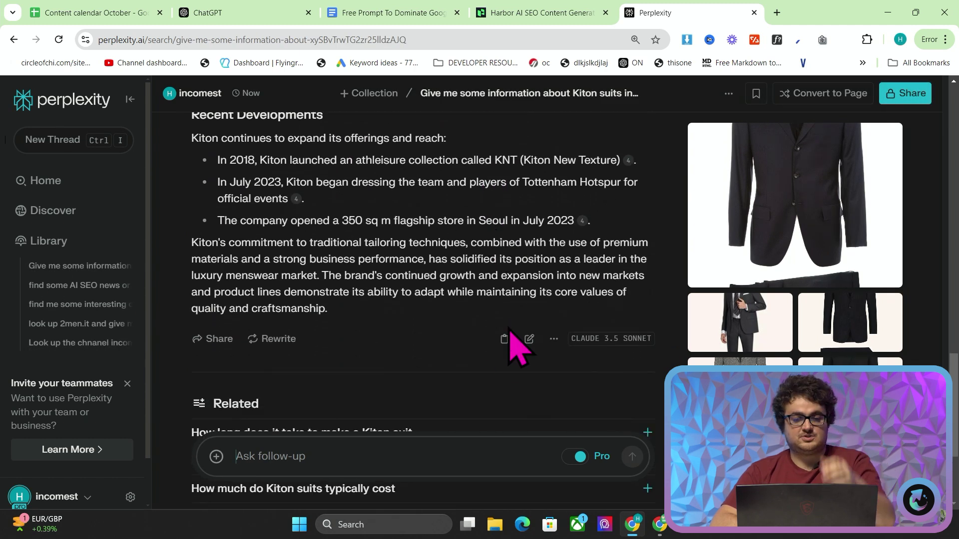
Show the 'Free Prompt To Dominate Google in 2025' document zoomed out, scrolled to top and reloaded
click(394, 14)
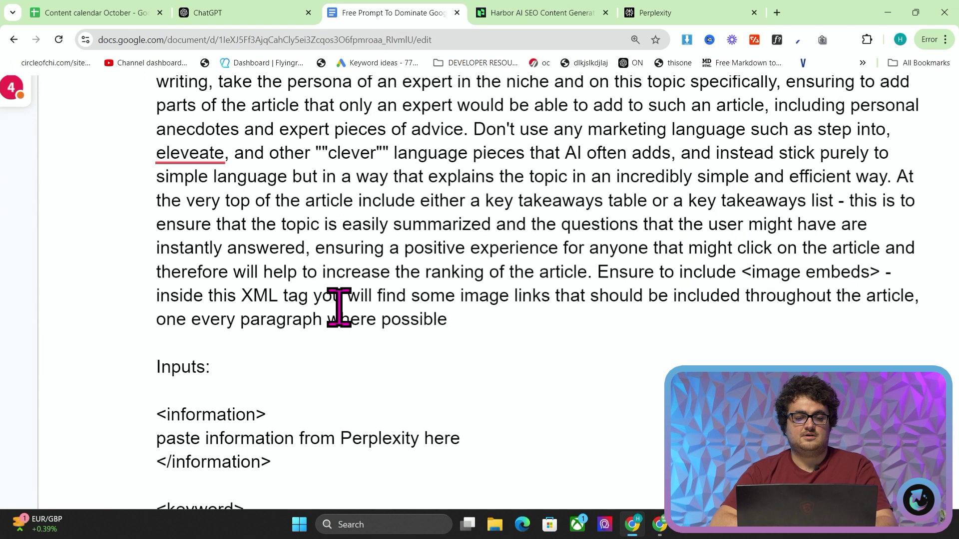
key(ctrl+minus)
key(ctrl+minus)
scroll(339, 308, up, 5)
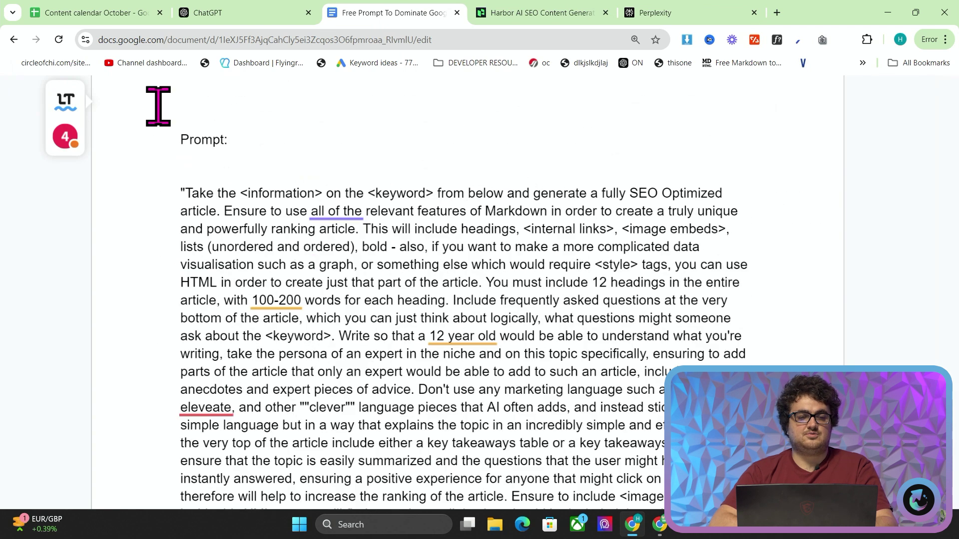
scroll(229, 133, up, 3)
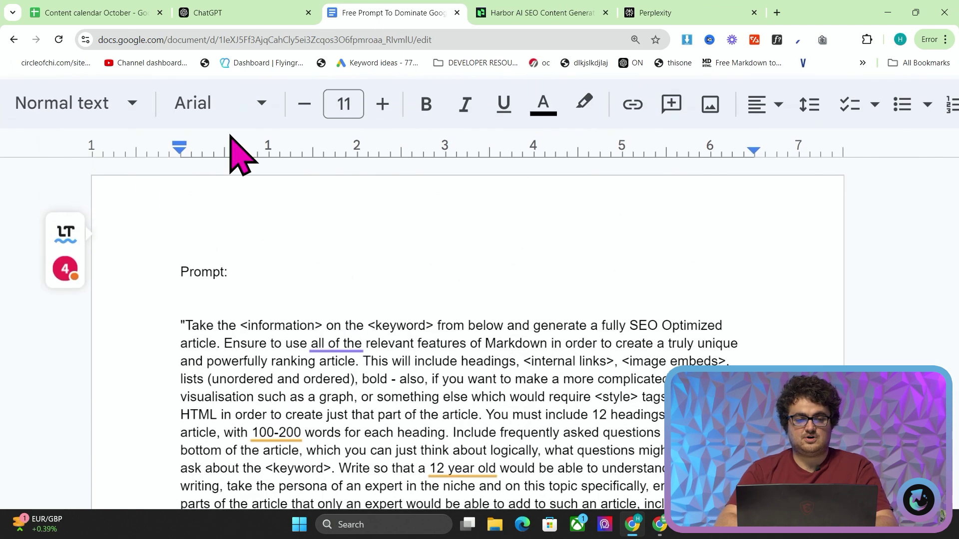
key(ctrl+minus)
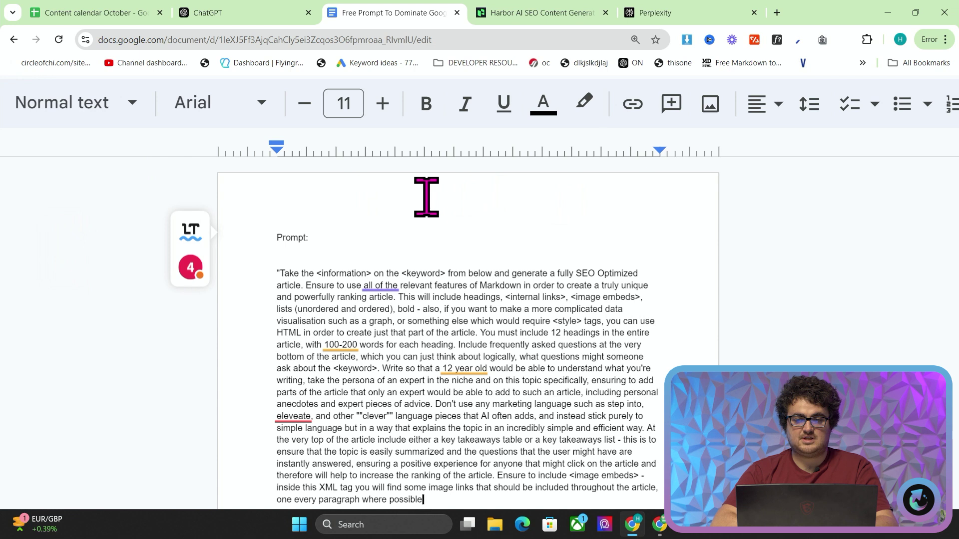
key(F5)
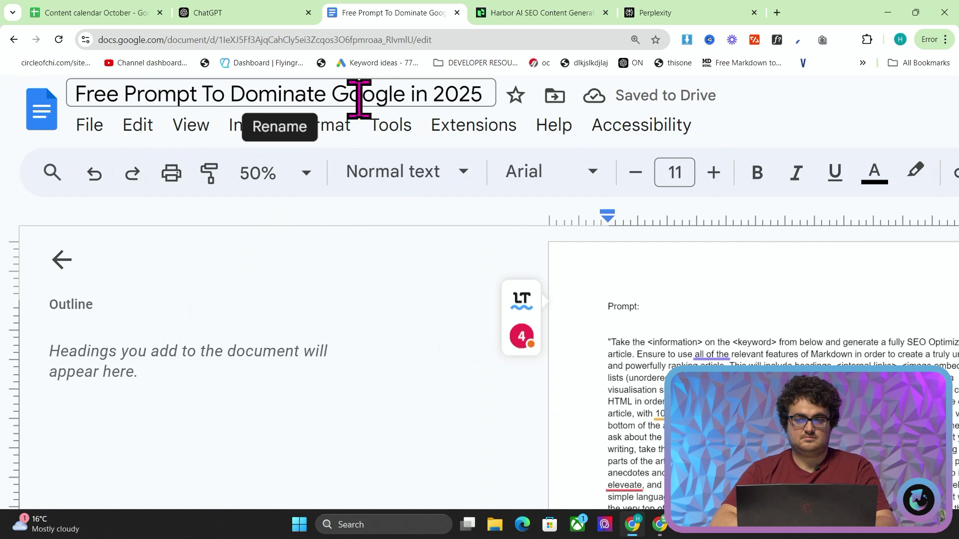
click(944, 39)
Reduce the page zoom and make a copy of the prompt document
click(859, 298)
click(858, 298)
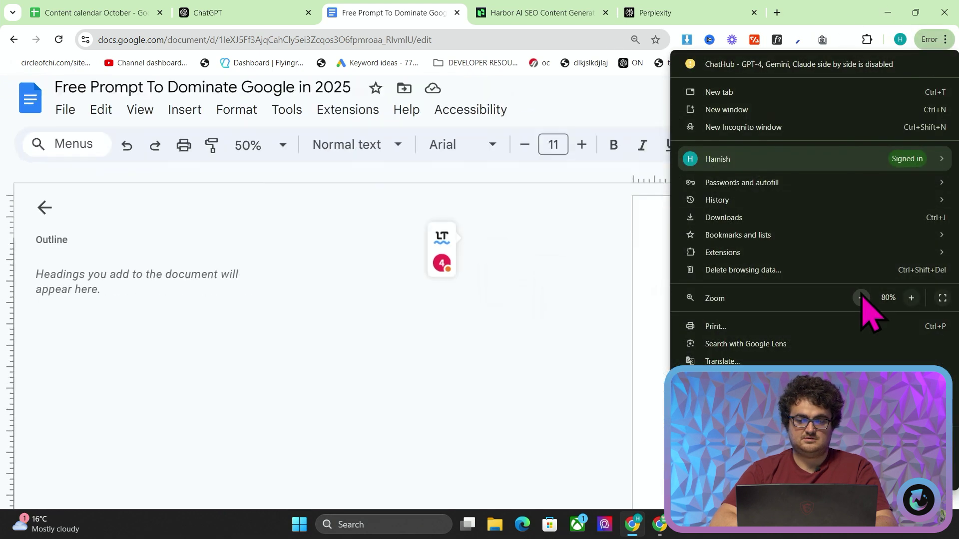
click(470, 244)
click(67, 111)
click(108, 194)
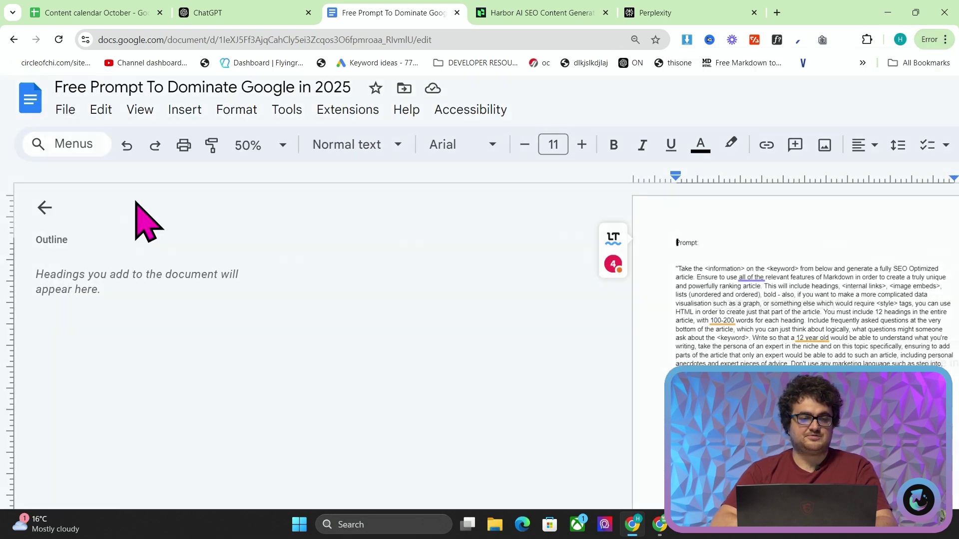
scroll(631, 450, down, 2)
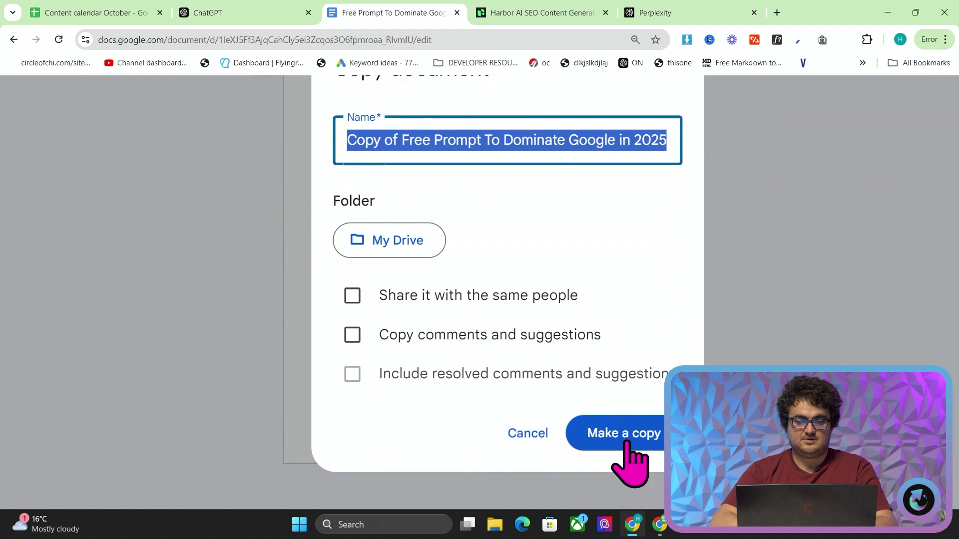
click(632, 460)
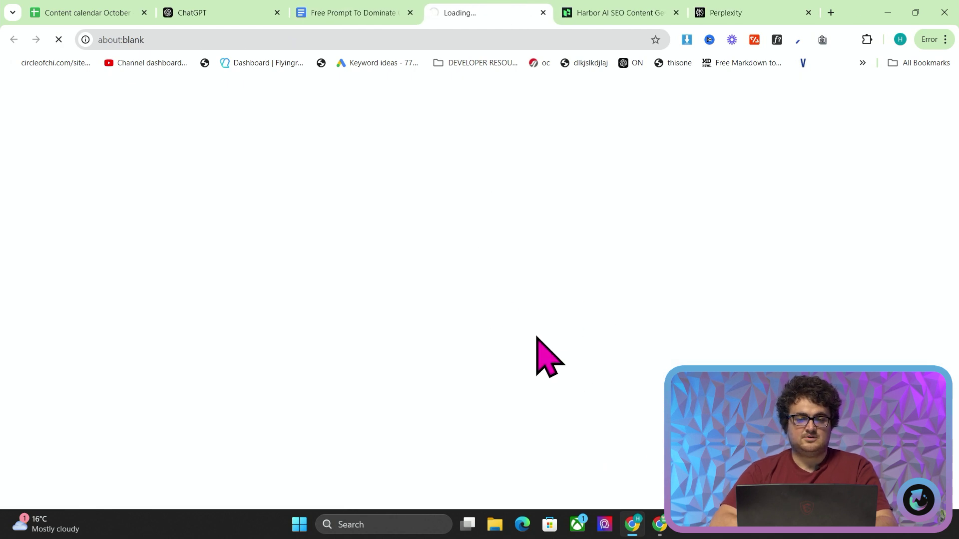
Replace the information placeholder with the Perplexity answer, delete its citations, and select 'Paste Keyword here'
scroll(499, 329, down, 3)
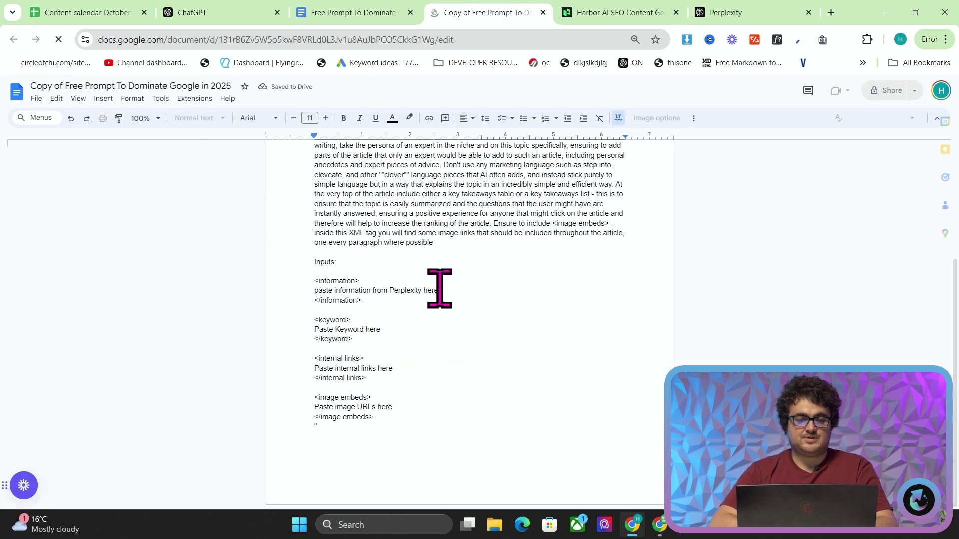
drag(439, 291, 320, 296)
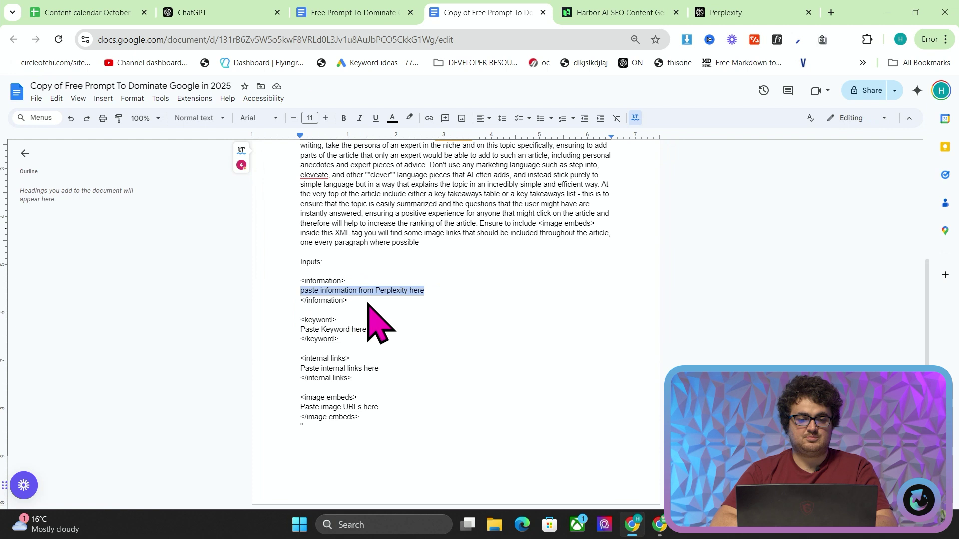
key(ctrl+v)
drag(334, 474, 265, 337)
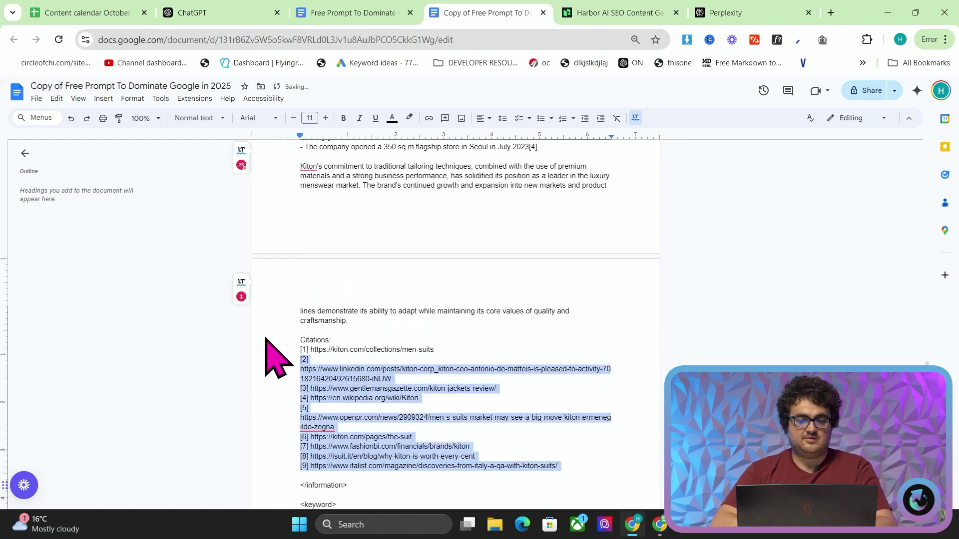
key(BackSpace)
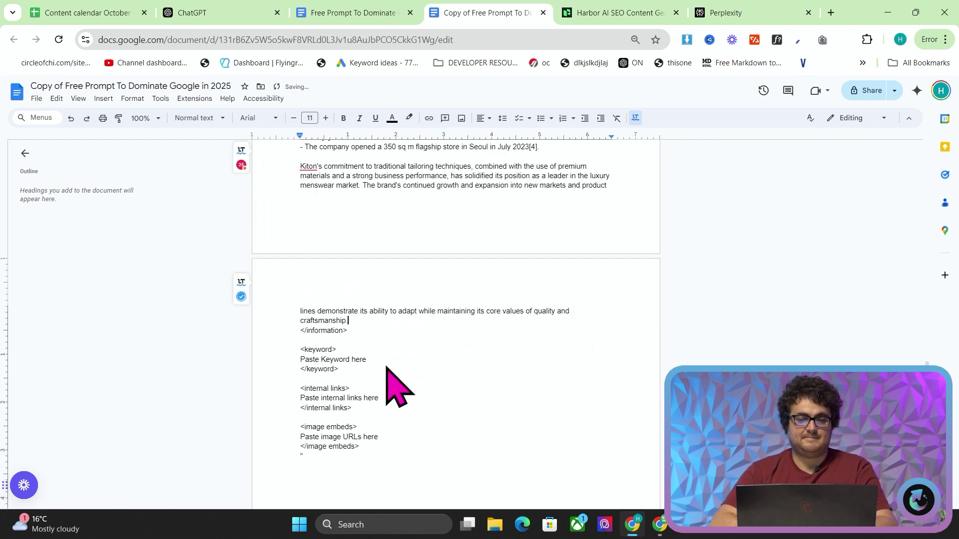
drag(375, 363, 288, 358)
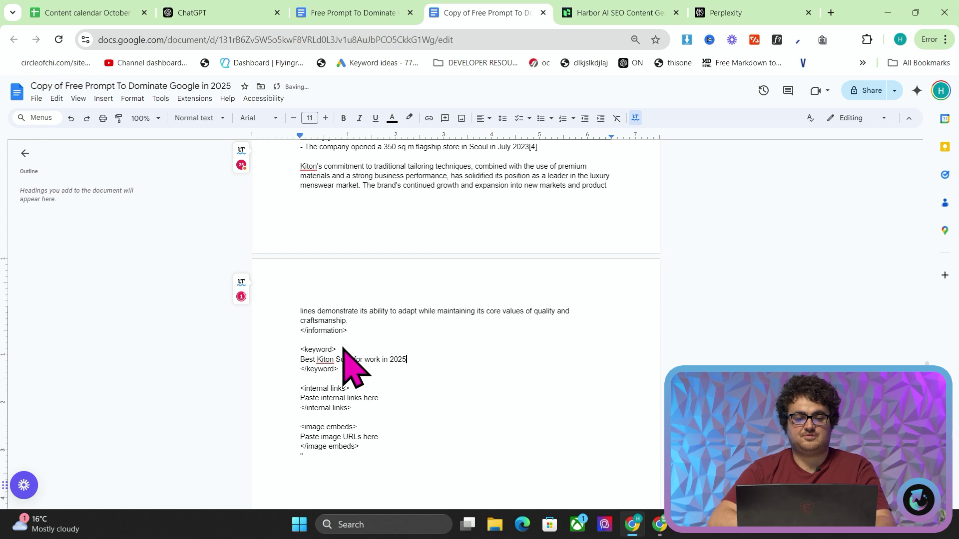
right_click(822, 40)
key(Escape)
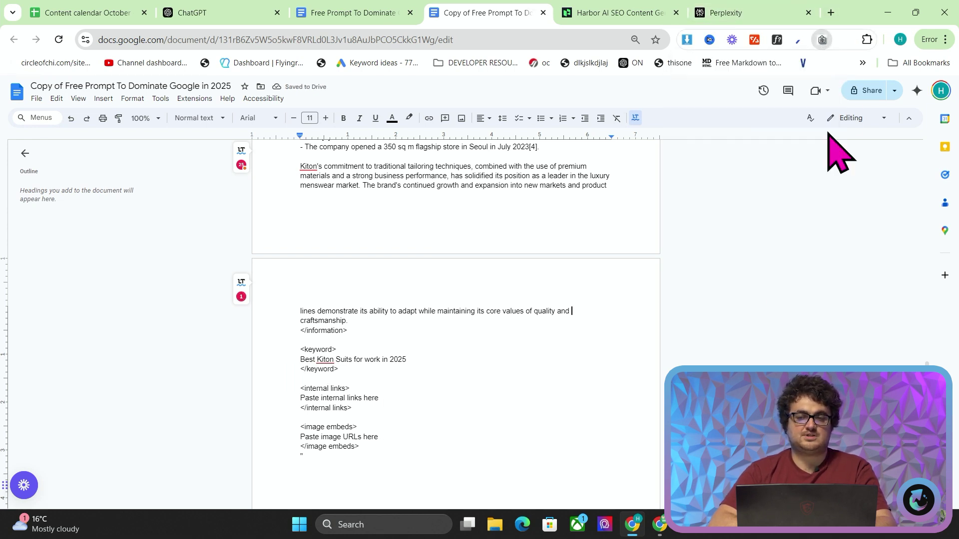
Find the SitemapToClipboard extension's store page via a Google search
click(831, 12)
text(sitemaptoclipboard)
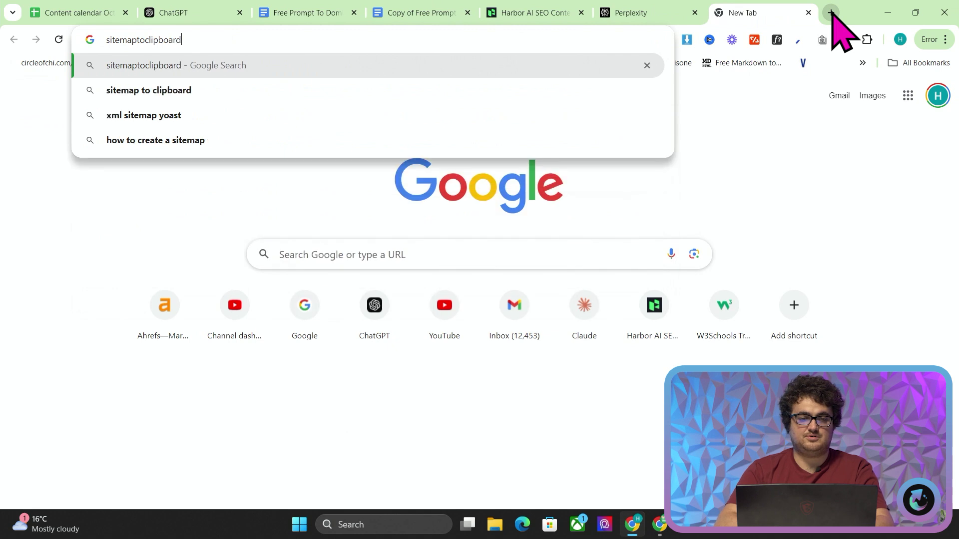
key(Return)
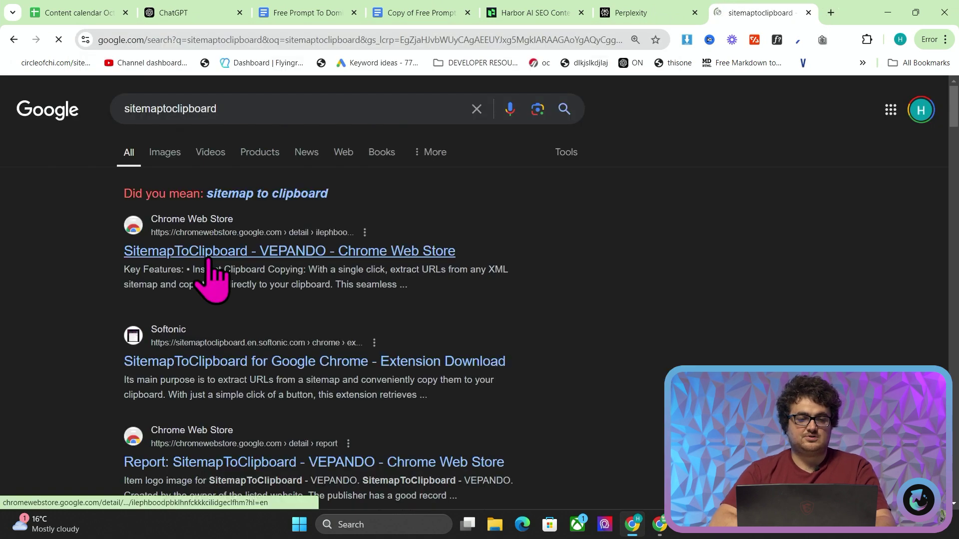
click(210, 253)
scroll(415, 170, down, 2)
scroll(421, 187, up, 2)
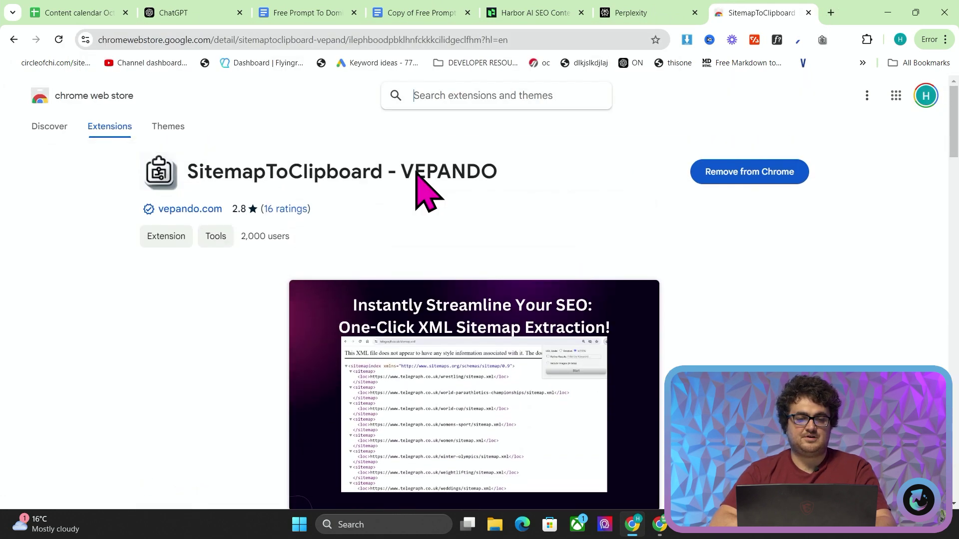
scroll(422, 189, down, 1)
Open 2men.it/sitemap.xml and load the collections sitemap from its listed URL
click(375, 32)
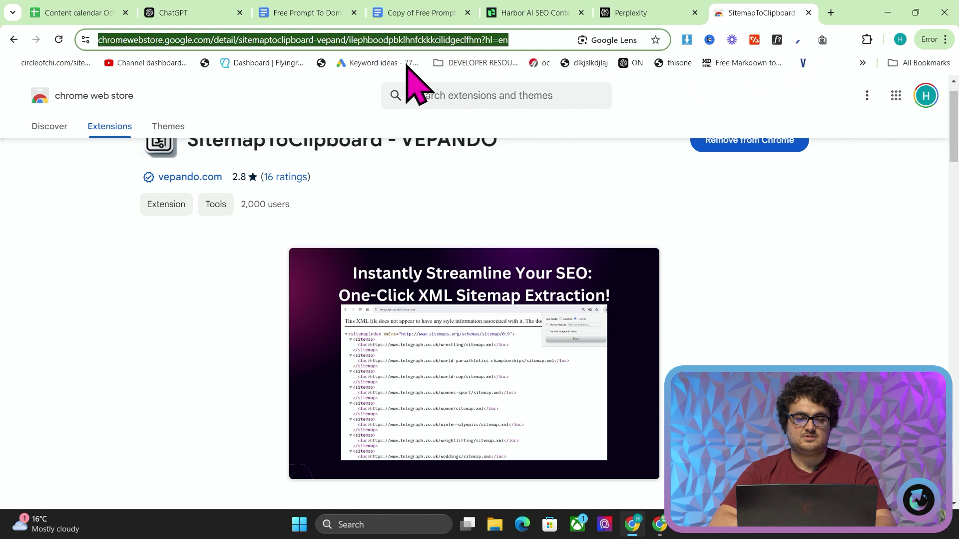
text(2men.it/sitemap.xml)
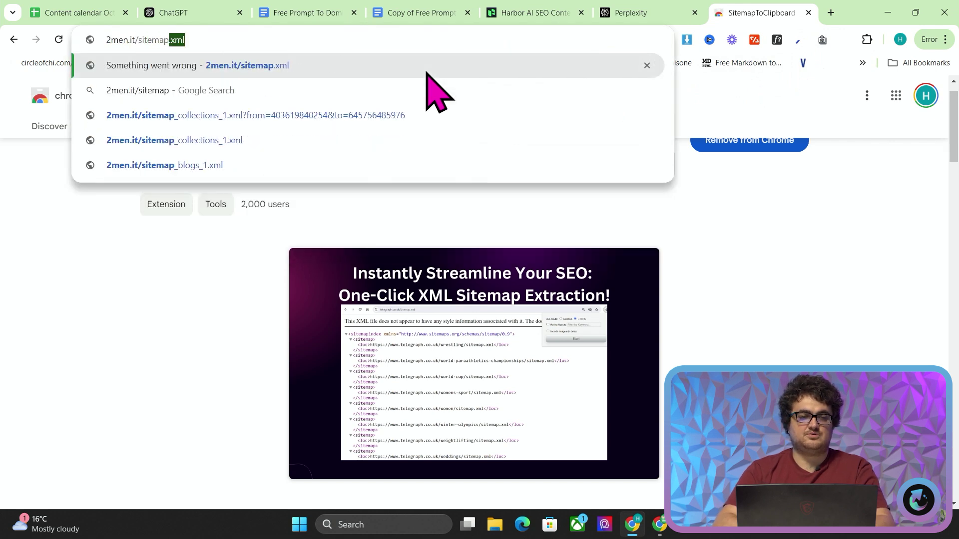
key(Return)
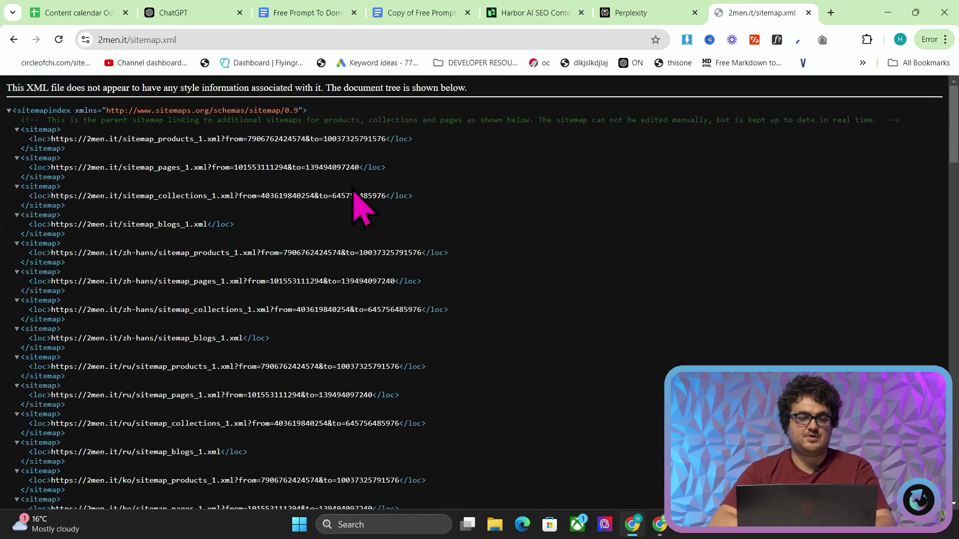
key(ctrl+plus)
key(ctrl+plus)
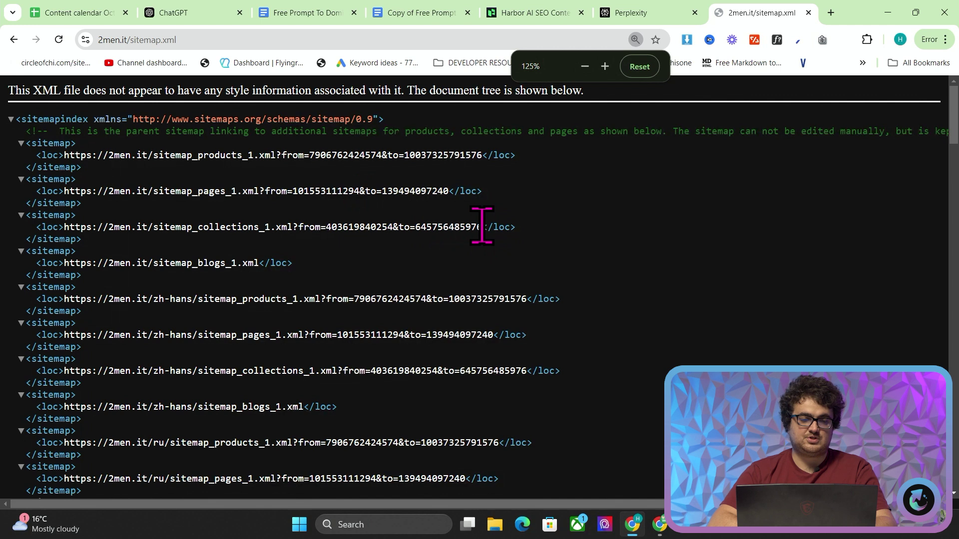
drag(481, 226, 302, 248)
drag(80, 239, 66, 229)
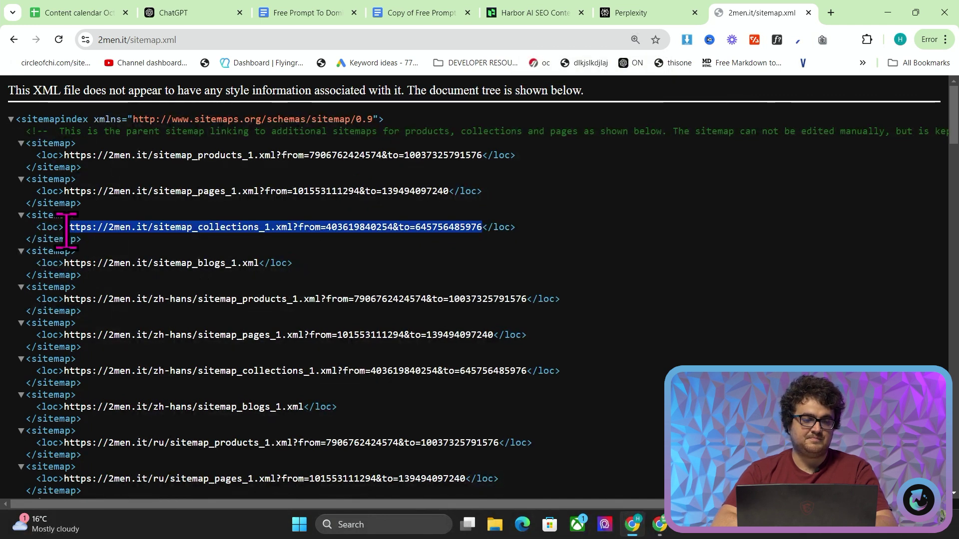
click(439, 38)
key(ctrl+v)
key(Return)
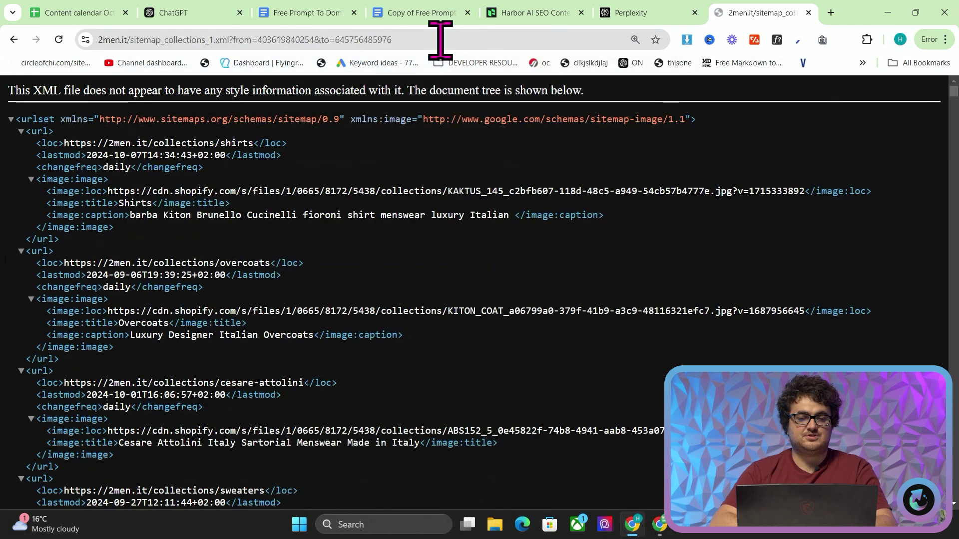
Copy all collection URLs with SitemapToClipboard and paste them over the internal links placeholder
click(821, 40)
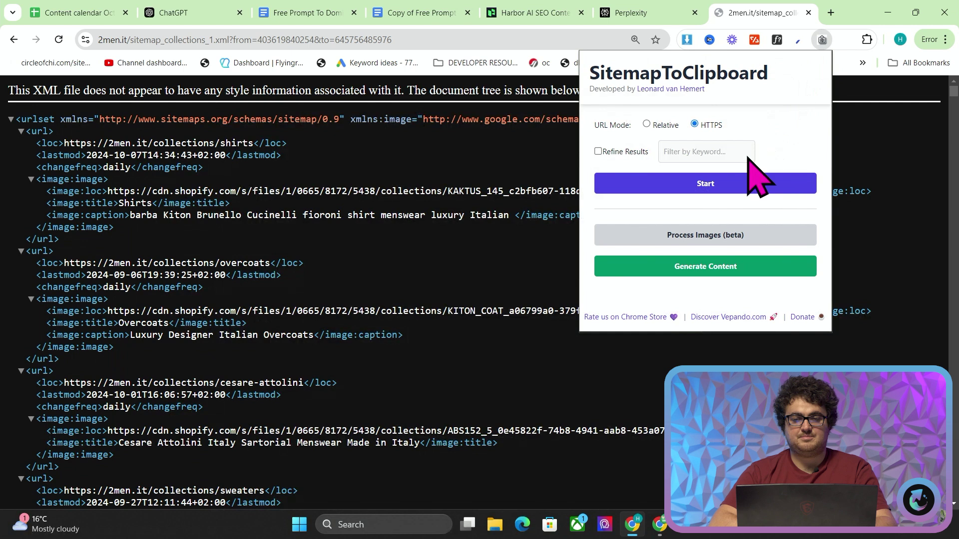
click(727, 186)
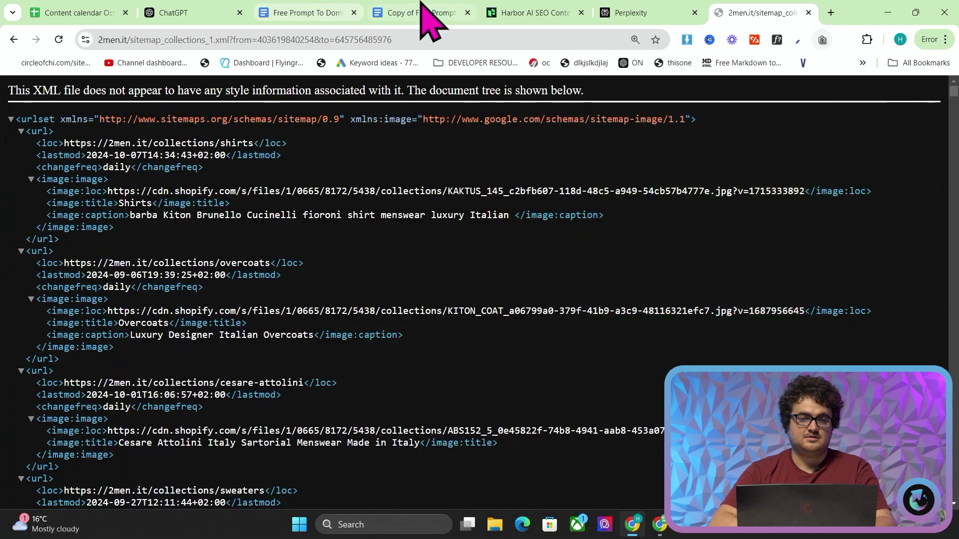
click(387, 12)
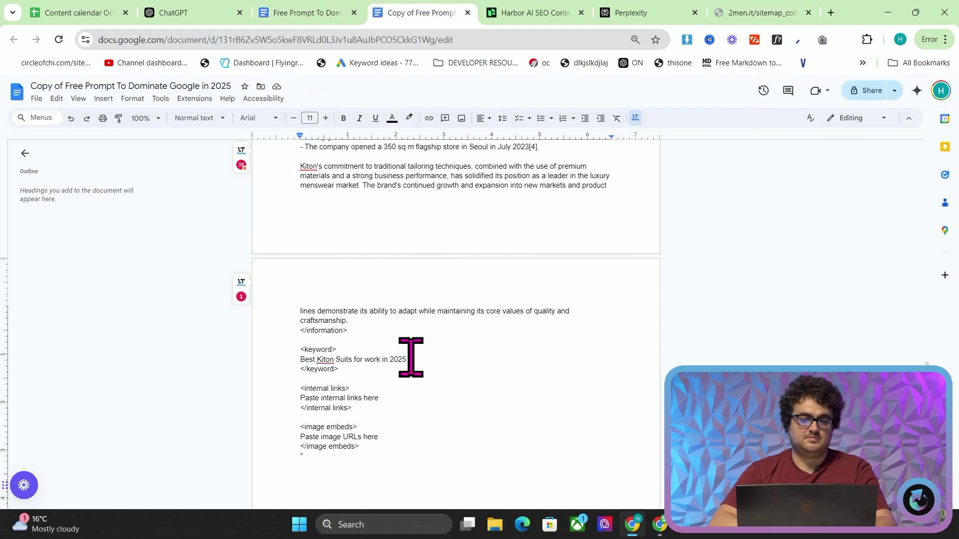
drag(381, 399, 266, 404)
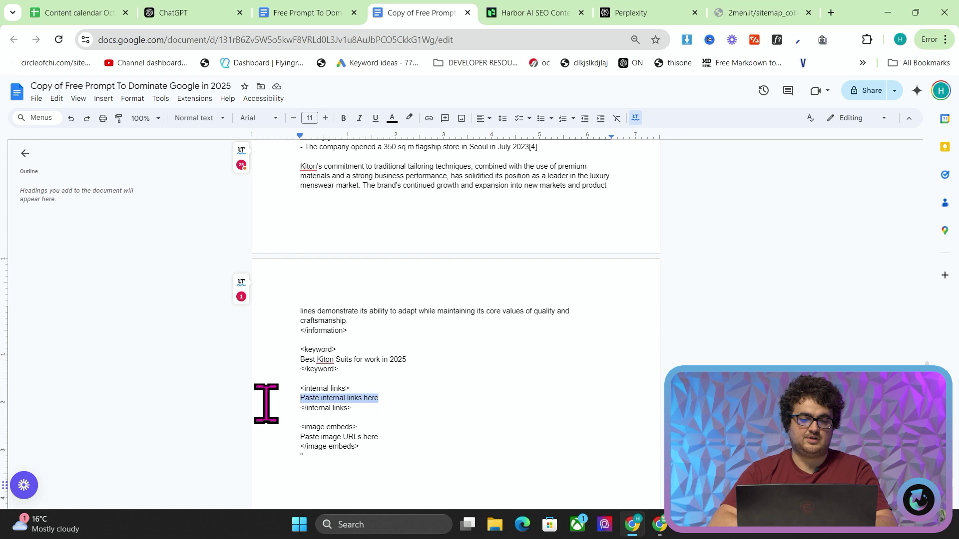
key(ctrl+v)
scroll(503, 394, down, 5)
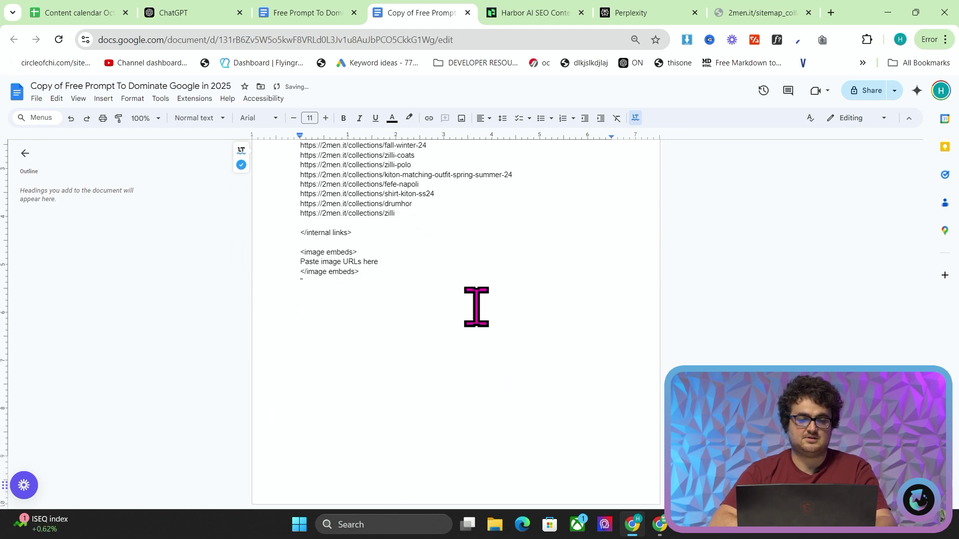
Open 2men.it/collections/kiton-suits in a new tab
click(764, 13)
click(830, 13)
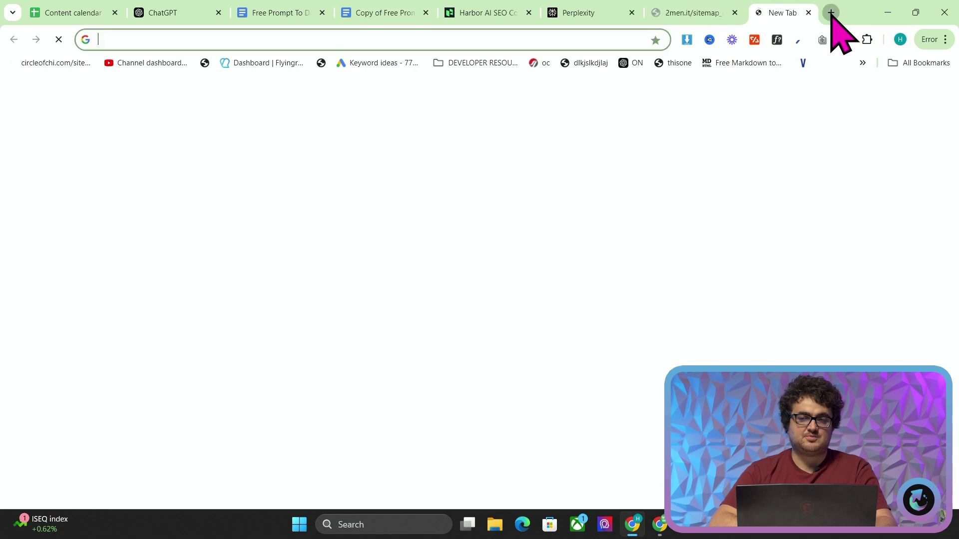
text(2men.it/)
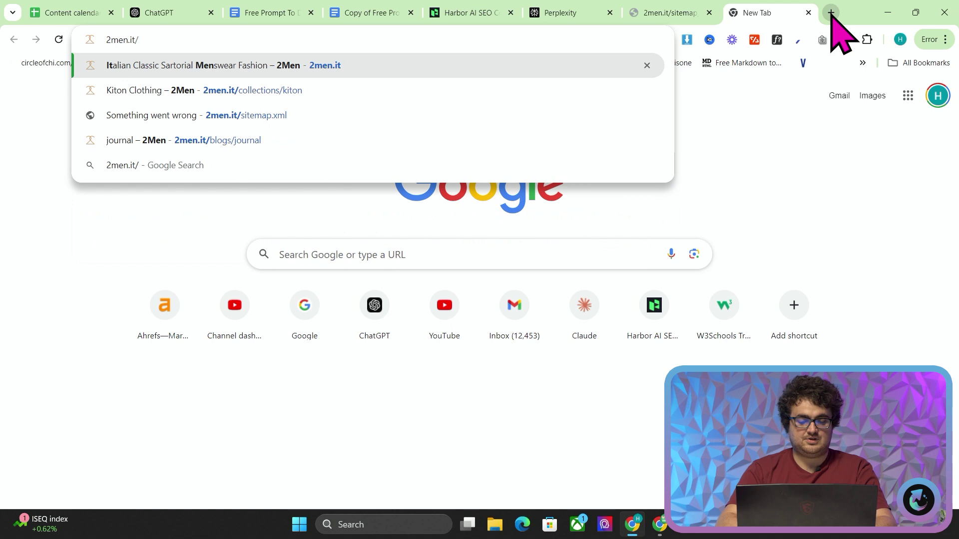
text(coll)
key(Return)
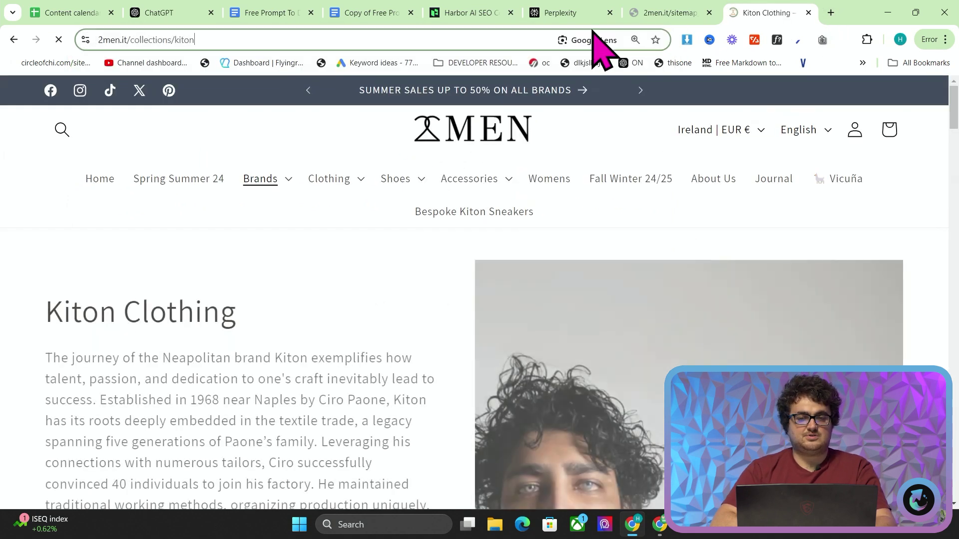
key(ctrl+a)
text(-suit)
key(Return)
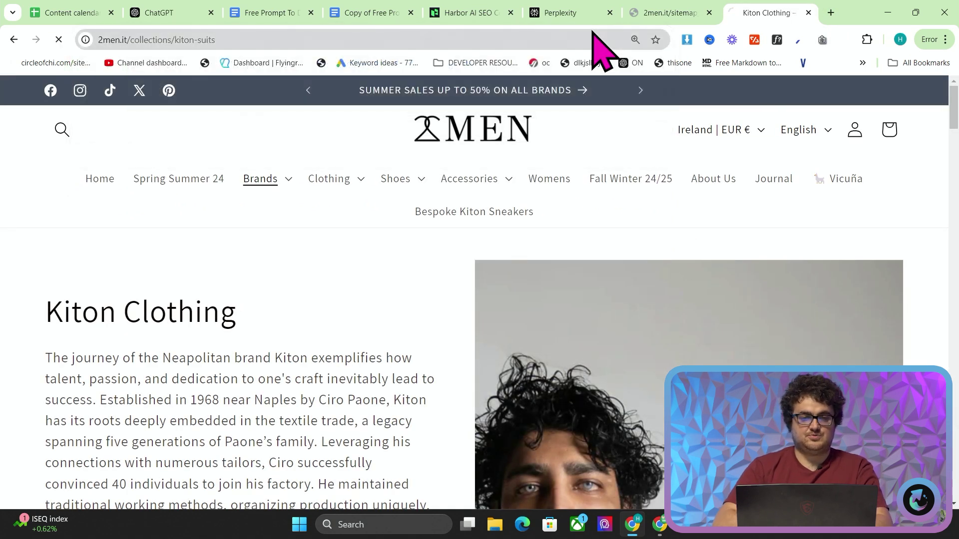
Select the Kiton Suits heading and description and scroll through the product listings
scroll(253, 254, down, 5)
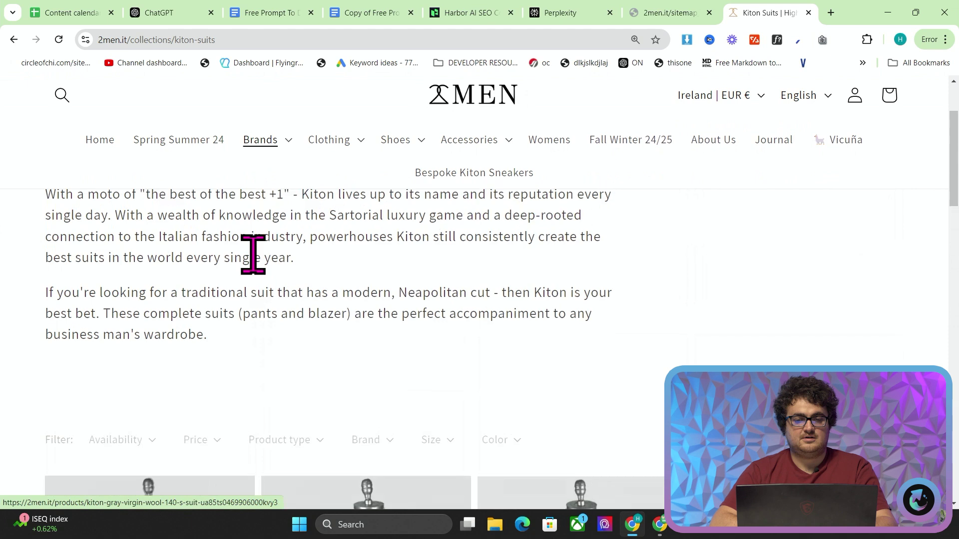
scroll(254, 254, up, 3)
drag(45, 266, 488, 419)
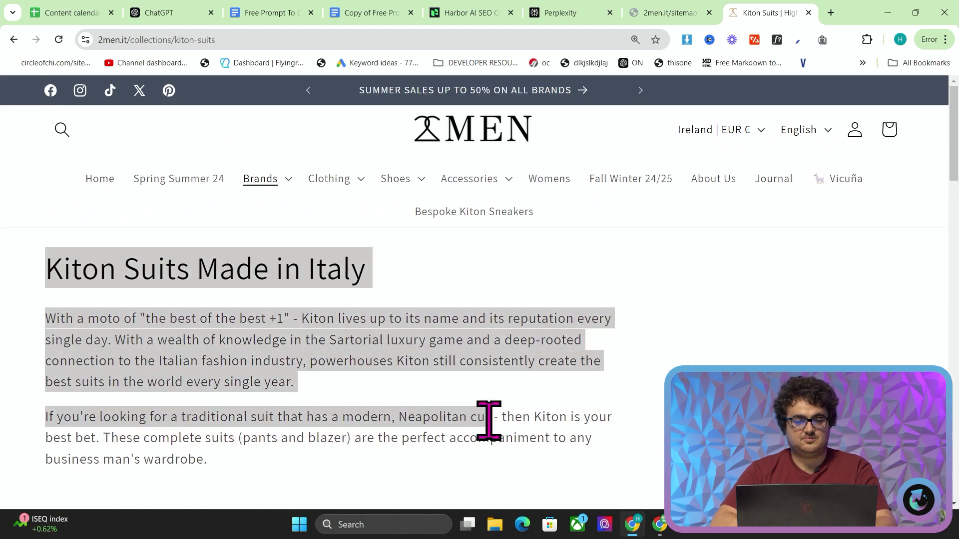
scroll(488, 420, down, 4)
right_click(479, 398)
scroll(349, 299, down, 2)
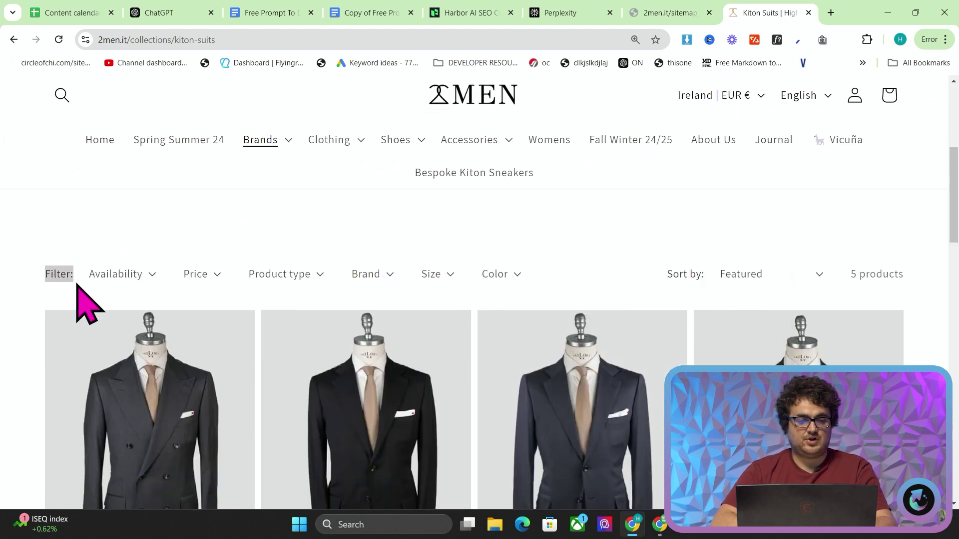
scroll(224, 299, down, 10)
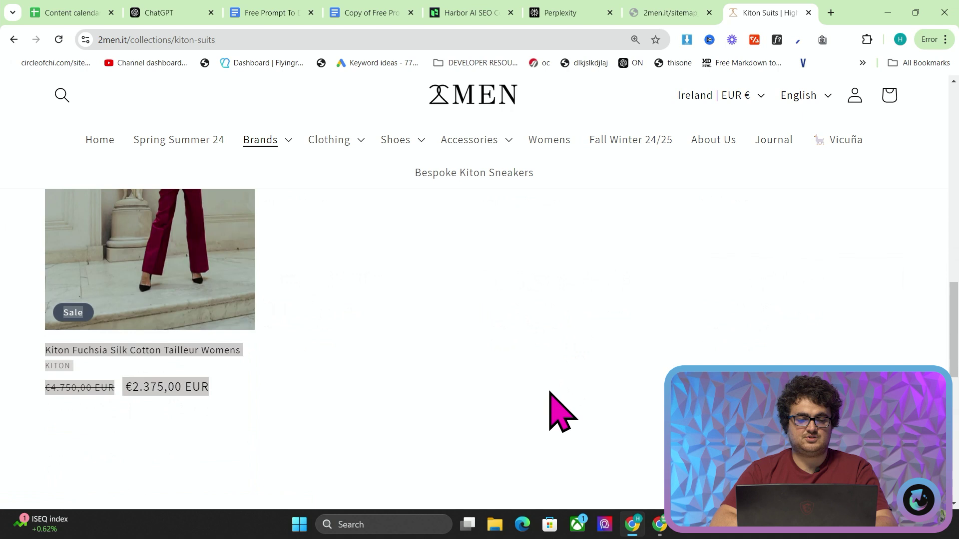
scroll(225, 300, up, 5)
scroll(224, 300, down, 4)
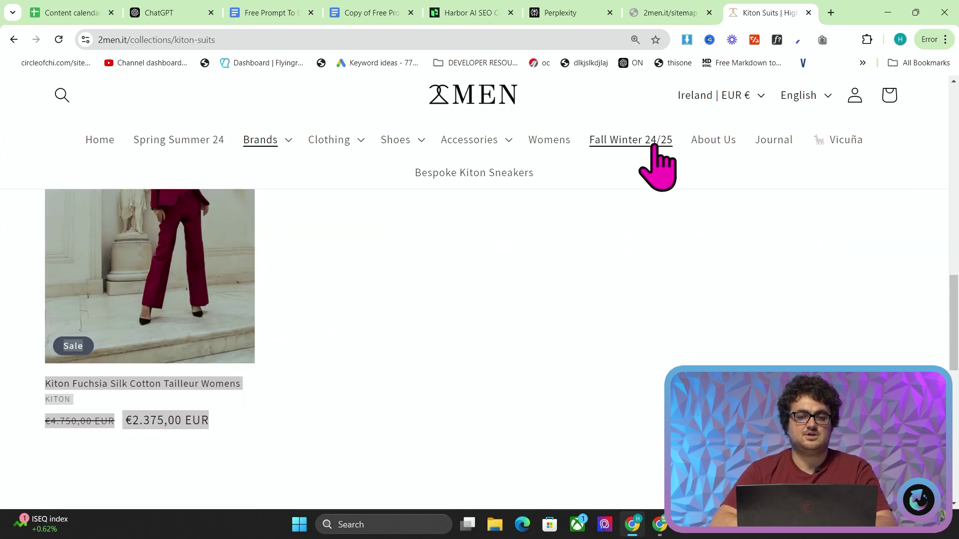
Convert the copied Kiton Suits page to markdown in Paste to Markdown
click(831, 13)
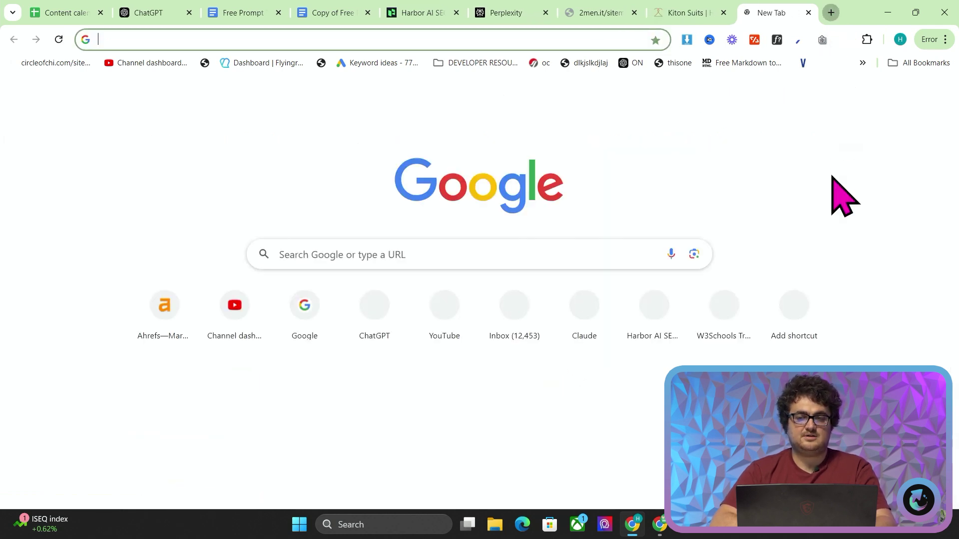
text(pastetomarkdown)
key(Return)
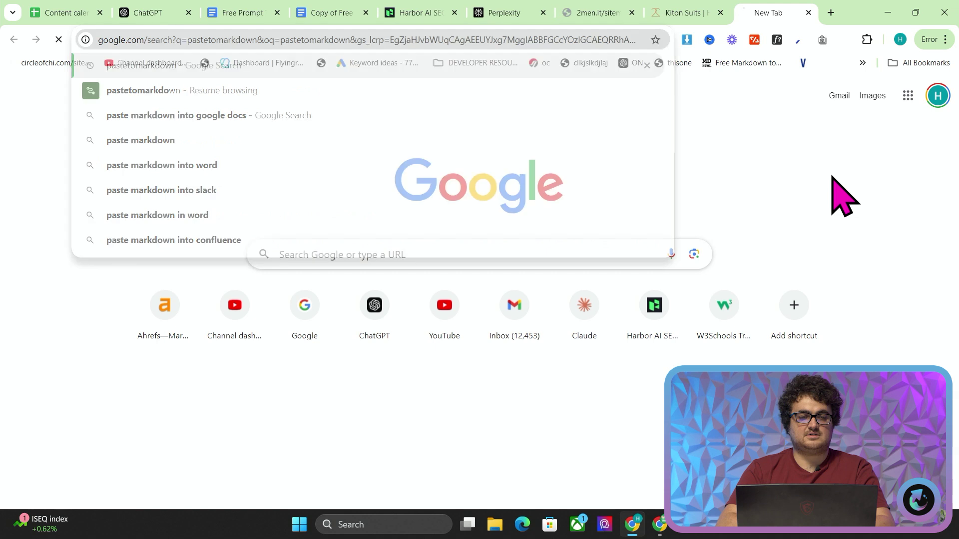
click(196, 251)
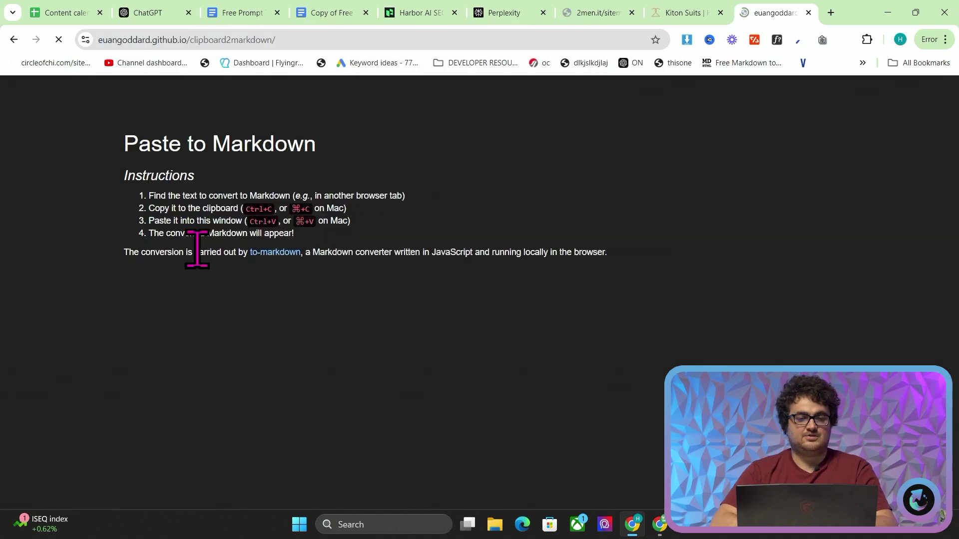
key(ctrl+v)
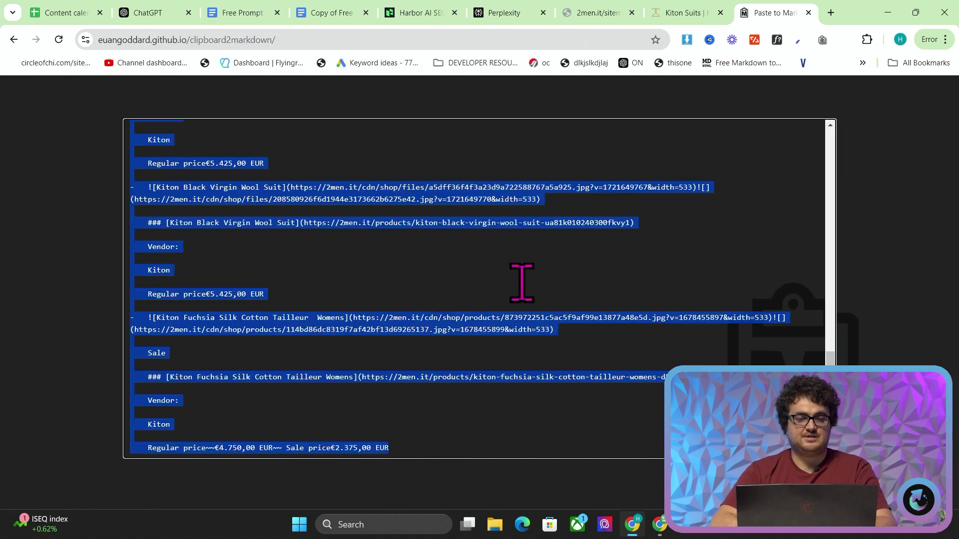
Inspect the markdown, including the Kiton Black Virgin Wool Suit image link, and select it all
scroll(521, 284, up, 2)
click(436, 297)
scroll(330, 293, up, 4)
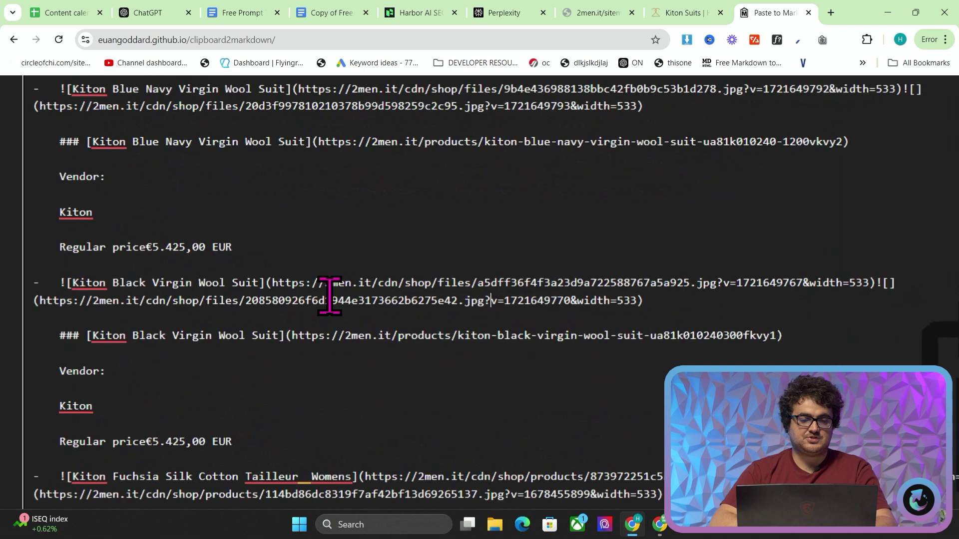
drag(200, 300, 615, 300)
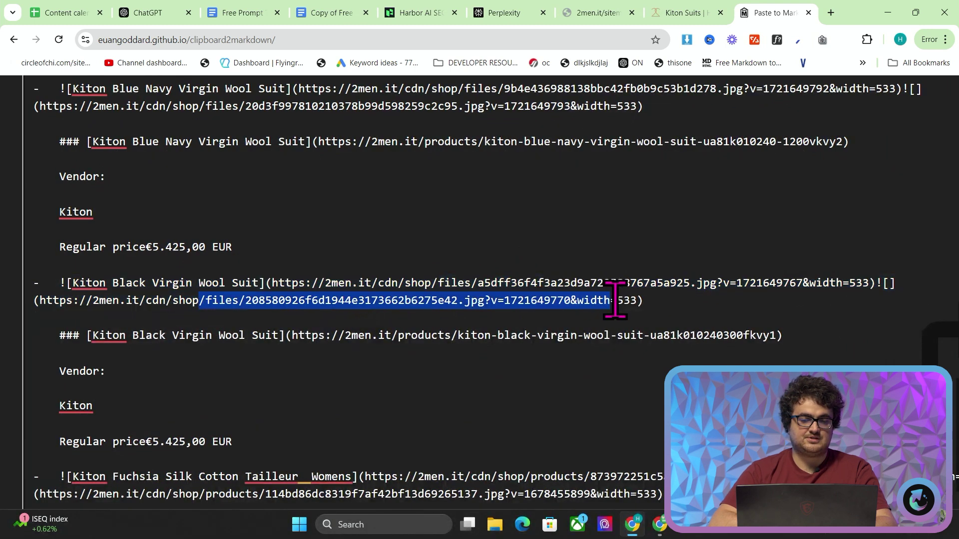
scroll(633, 305, down, 3)
click(643, 285)
scroll(644, 283, up, 1)
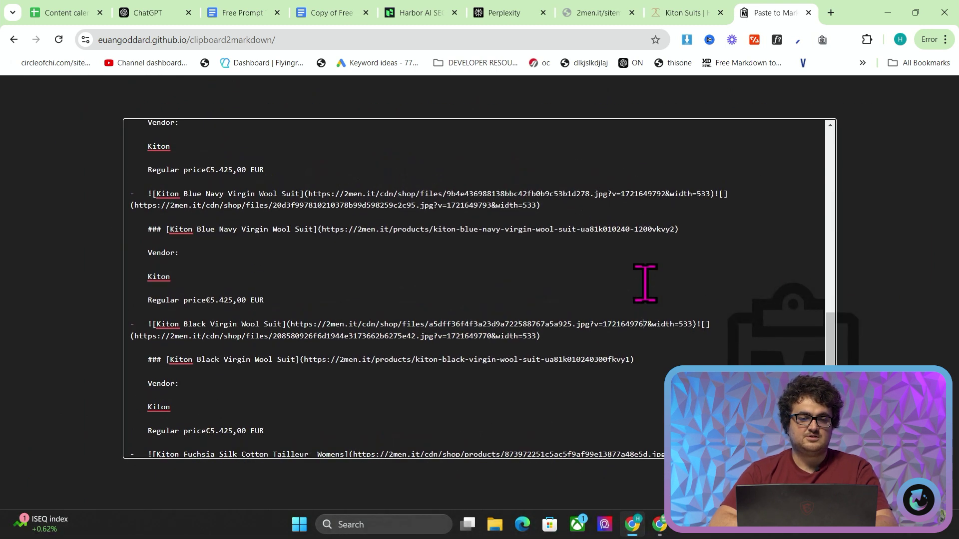
scroll(644, 283, up, 15)
key(ctrl+a)
scroll(644, 283, up, 5)
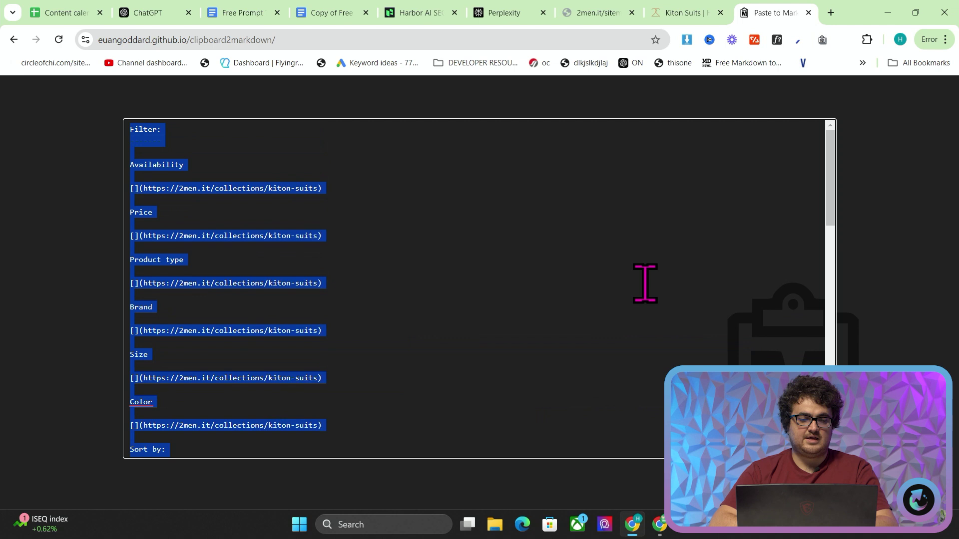
scroll(445, 223, down, 10)
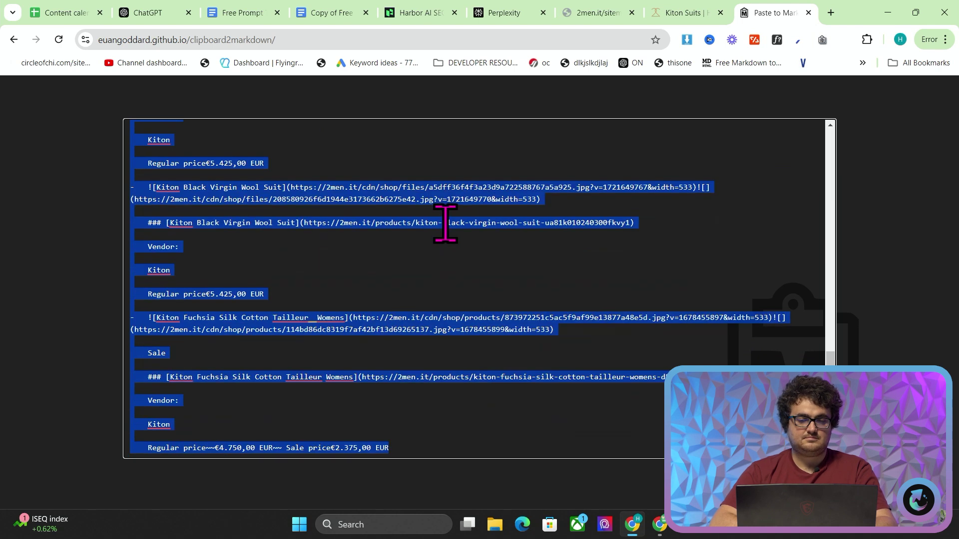
Paste the Kiton listings over the image-URL placeholder line and select the whole prompt
click(312, 12)
key(shift+Home)
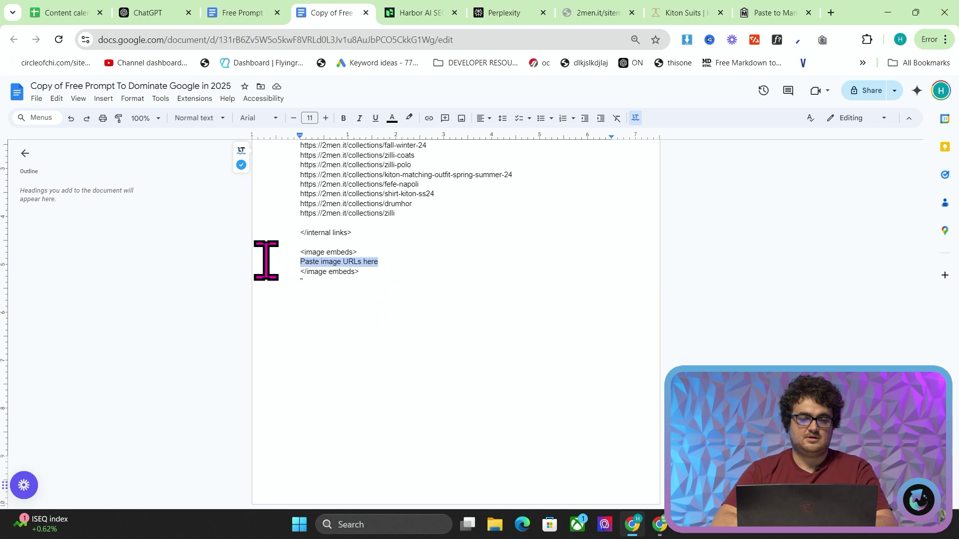
key(ctrl+v)
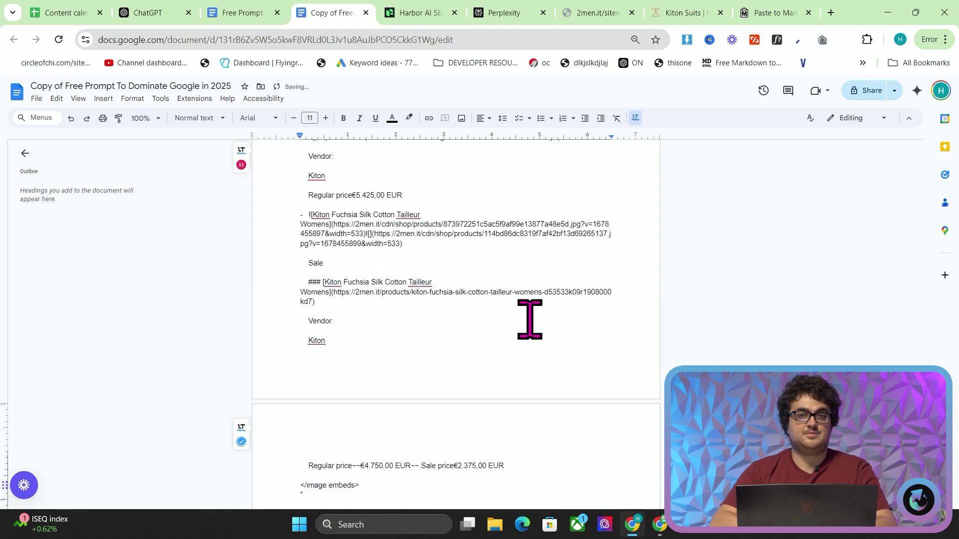
key(ctrl+a)
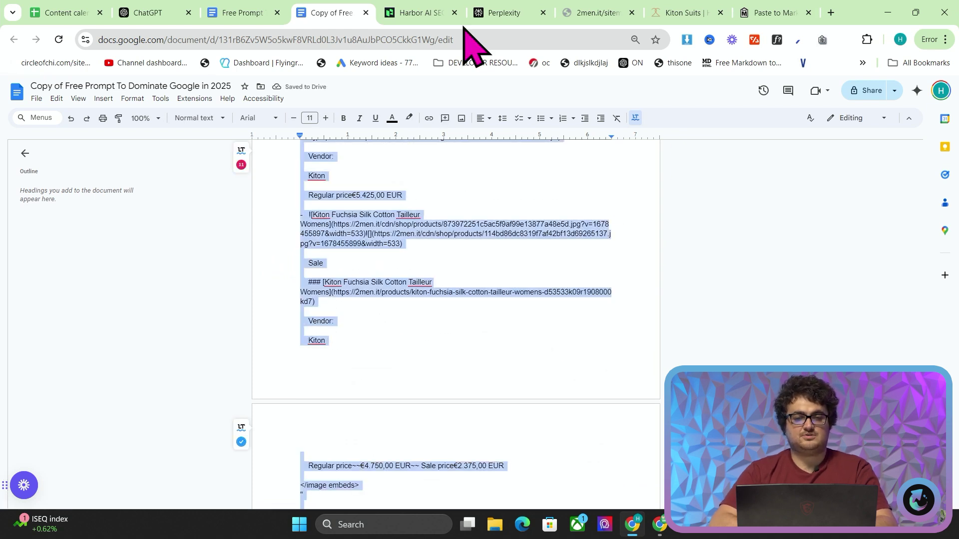
click(151, 5)
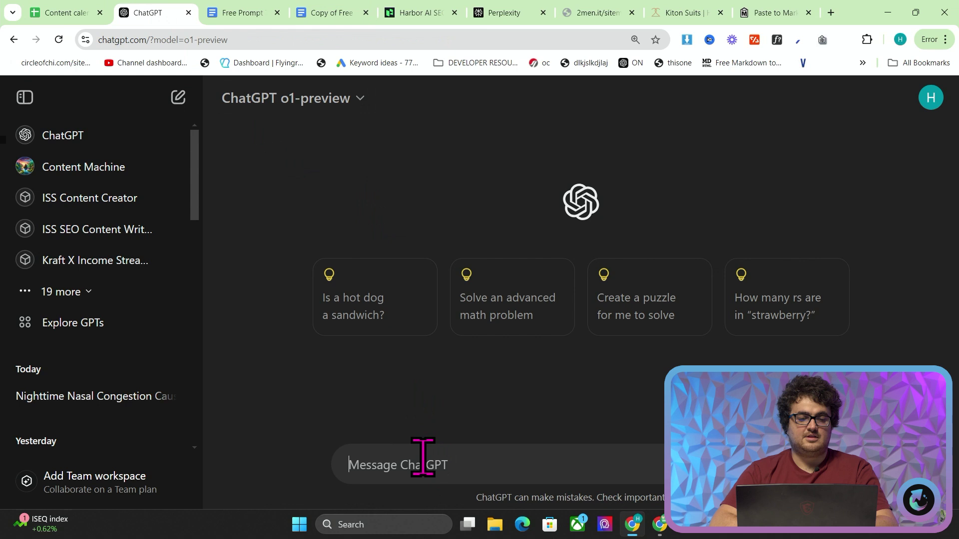
Send the copied Kiton prompt to ChatGPT o1-preview and to the OpenAI Playground chat
key(ctrl+v)
key(Return)
key(alt+Tab)
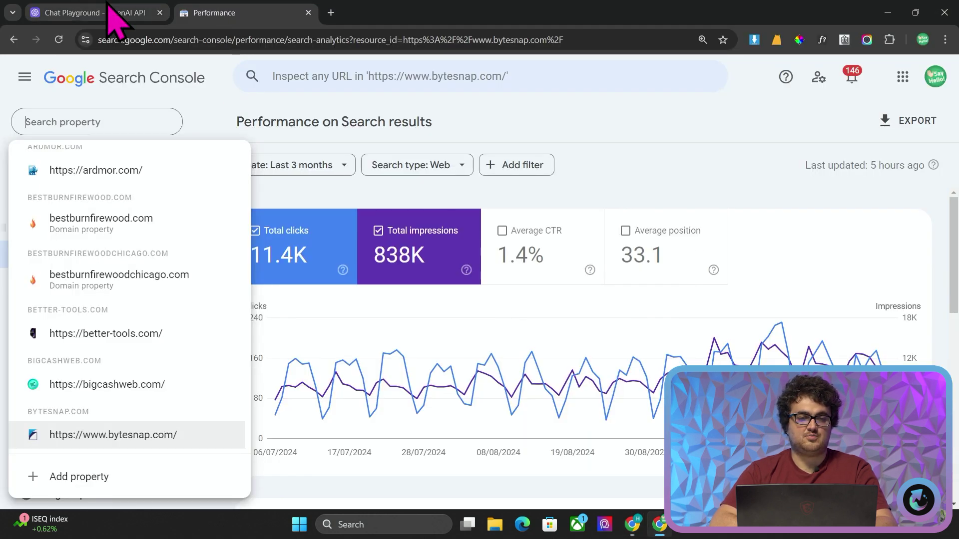
click(111, 15)
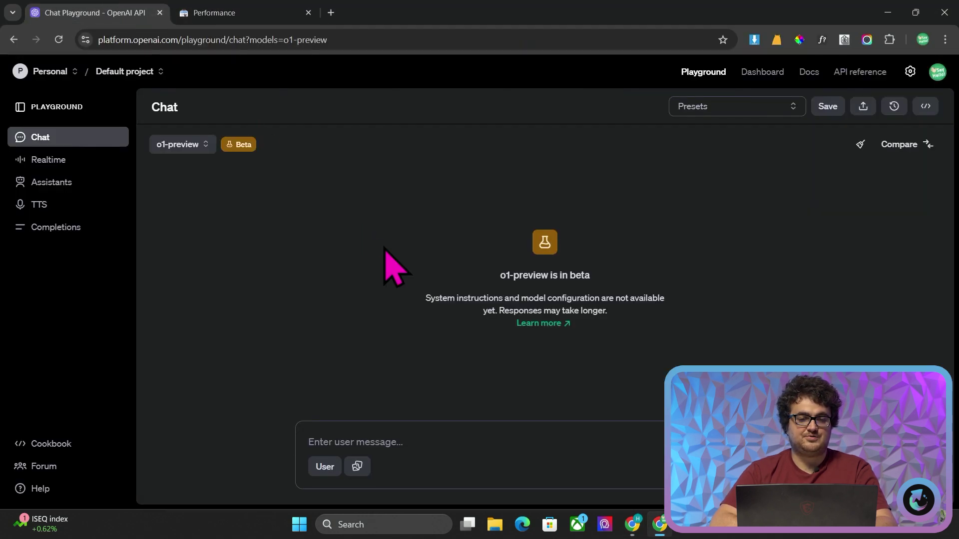
click(385, 443)
key(ctrl+v)
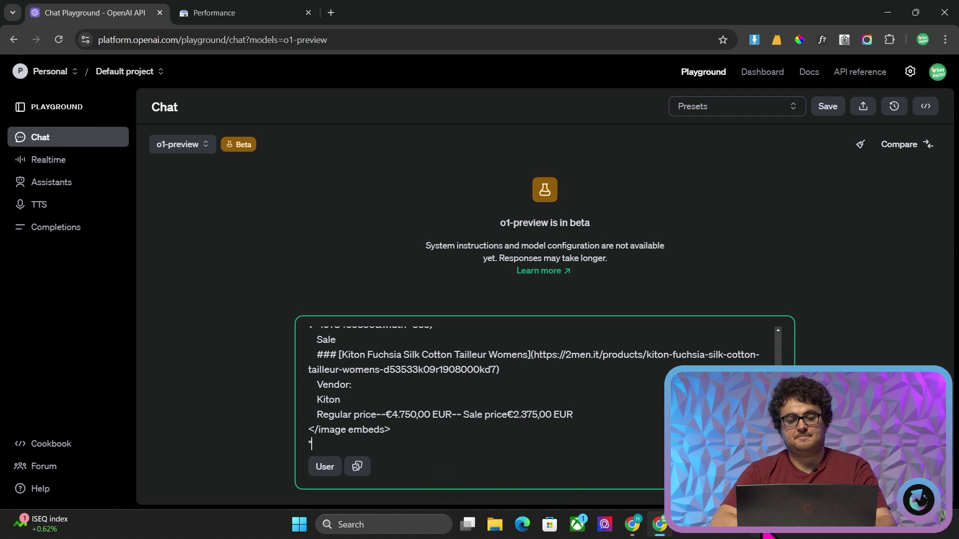
key(Return)
key(alt+Tab)
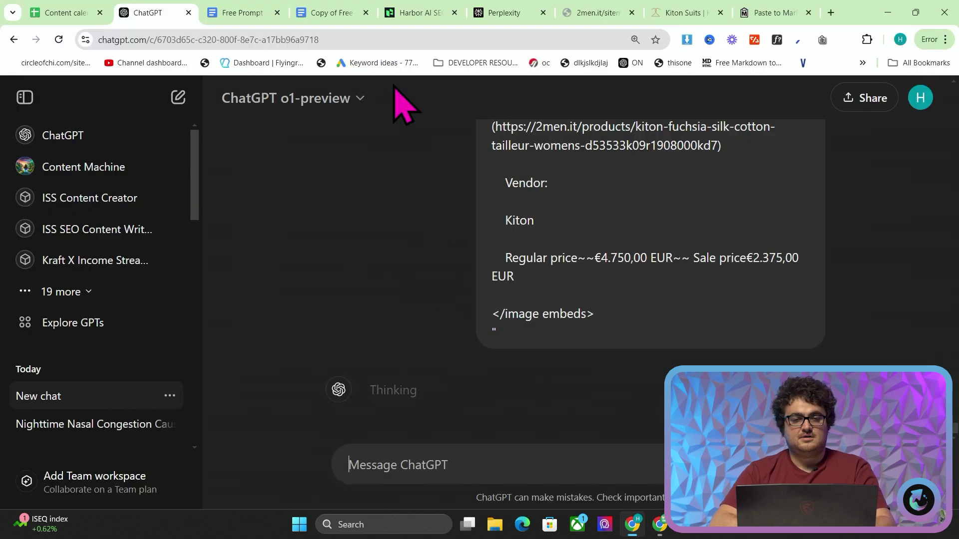
Open claude.ai in a new tab and send it the pasted Kiton suits prompt
click(831, 12)
text(claude)
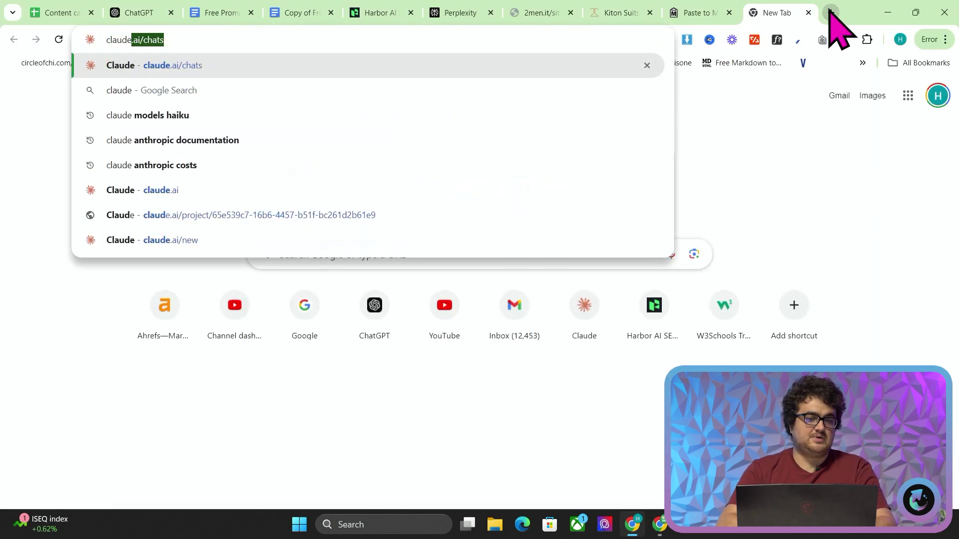
key(Return)
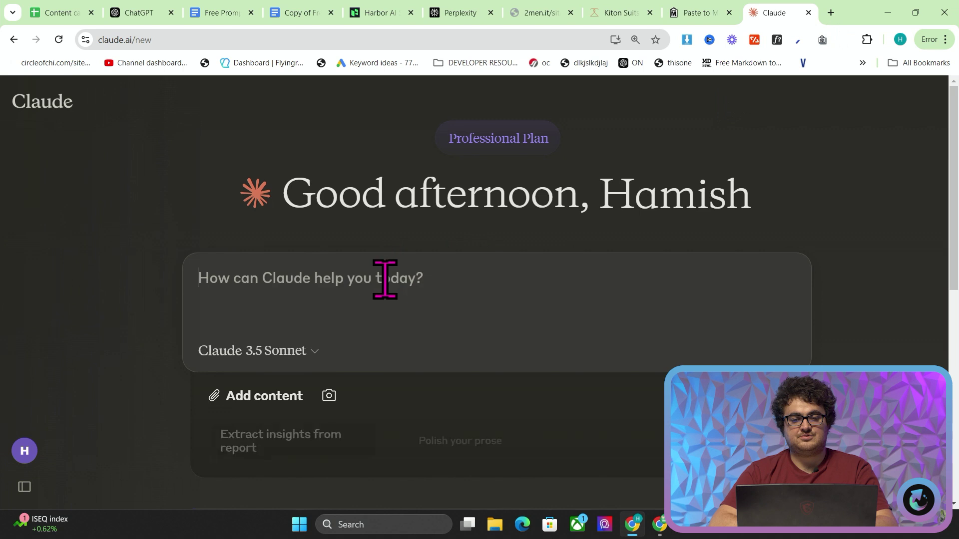
key(ctrl+v)
key(Return)
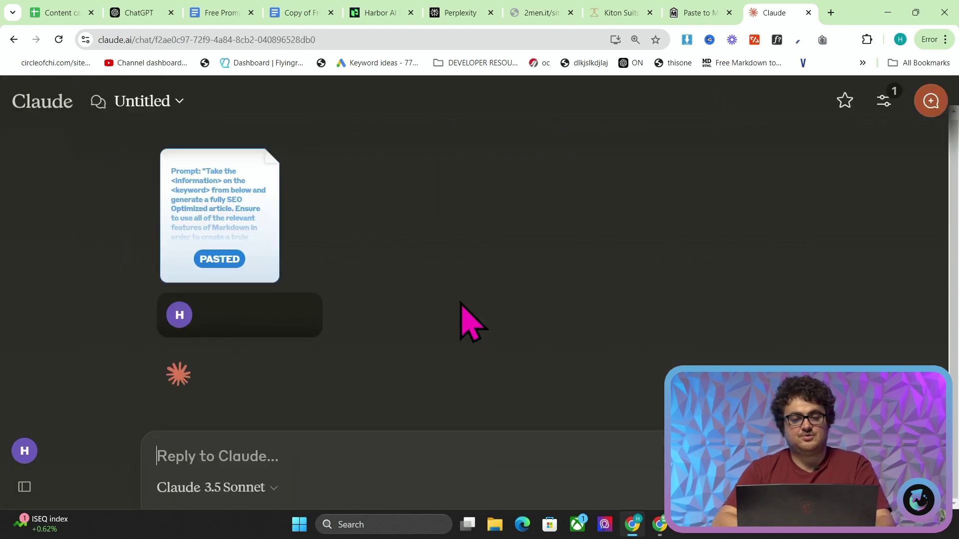
Move the Claude tab to second place and start reading Claude's reply
drag(764, 10, 156, 17)
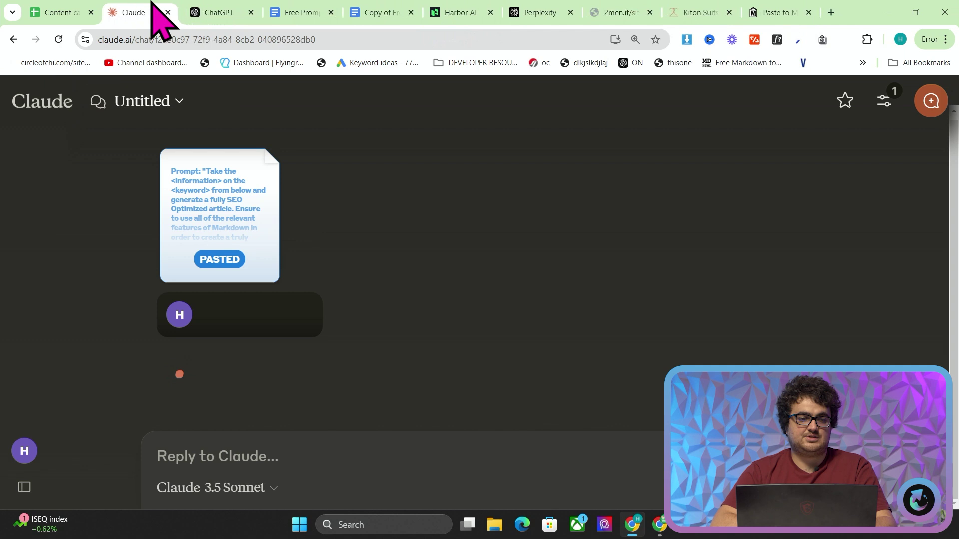
key(alt+Tab)
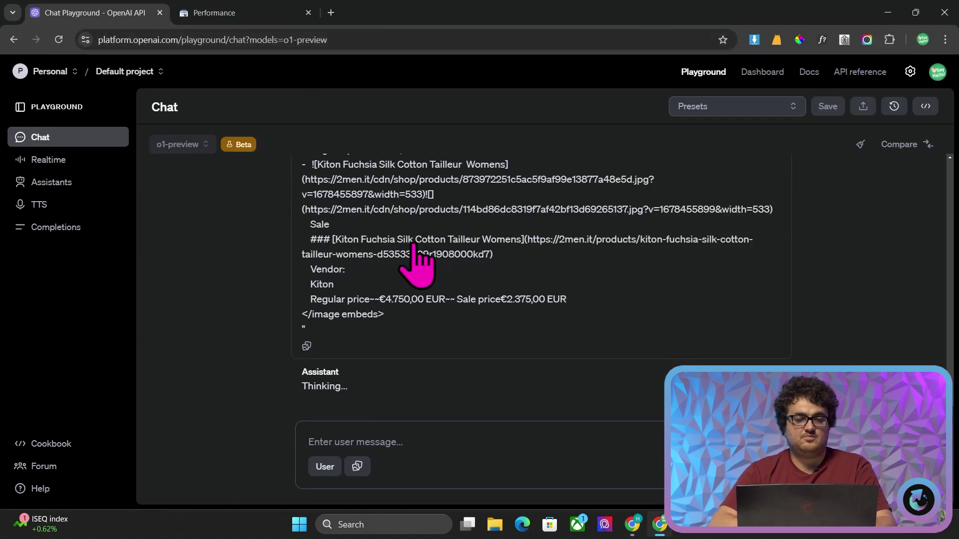
key(alt+Tab)
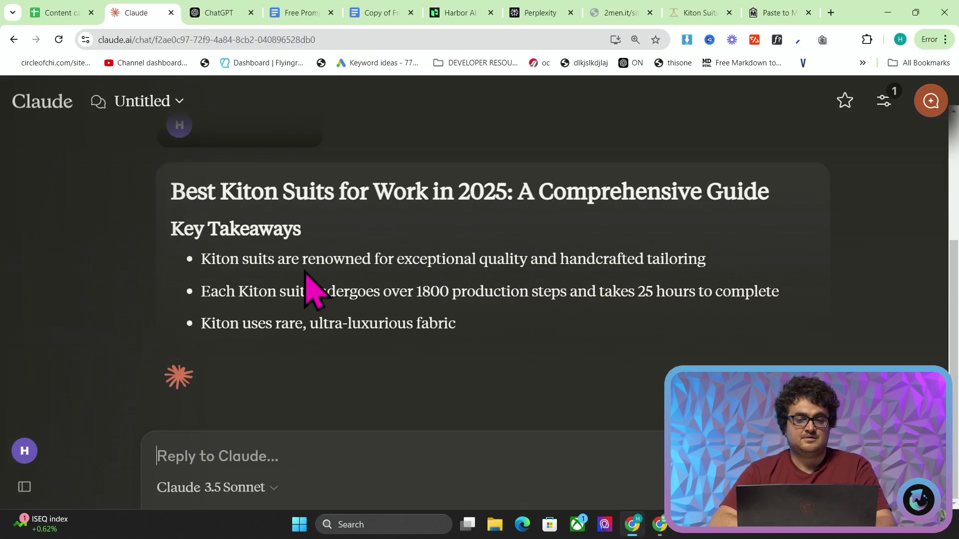
scroll(348, 223, up, 1)
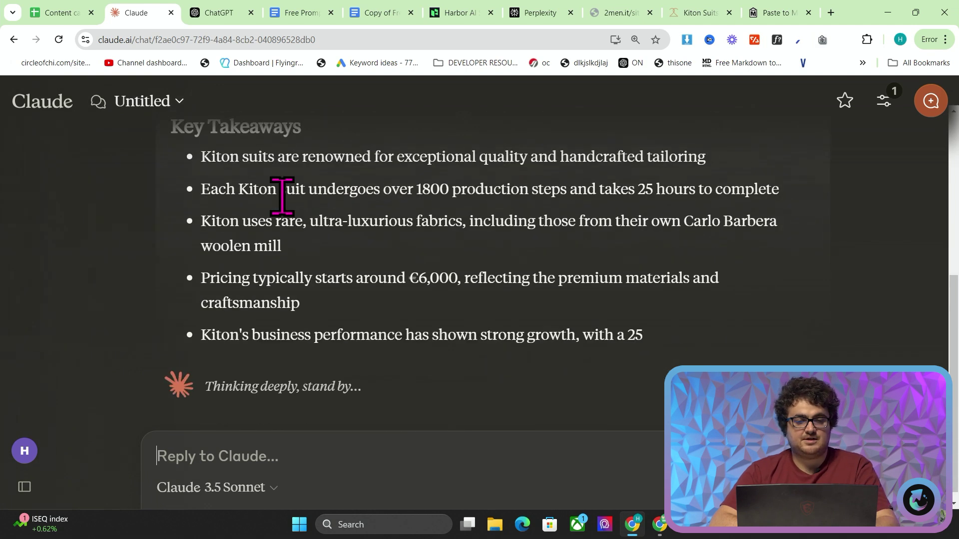
scroll(300, 198, up, 1)
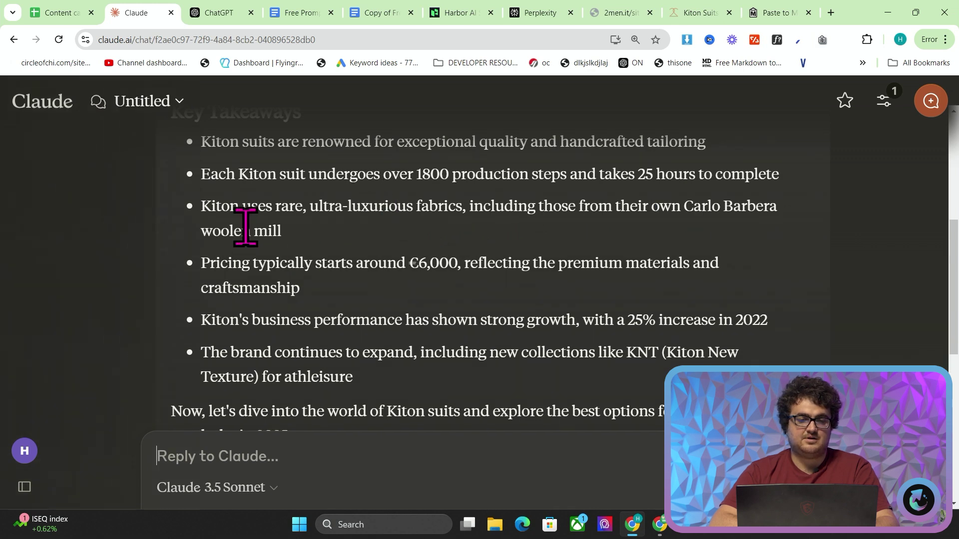
scroll(419, 209, down, 1)
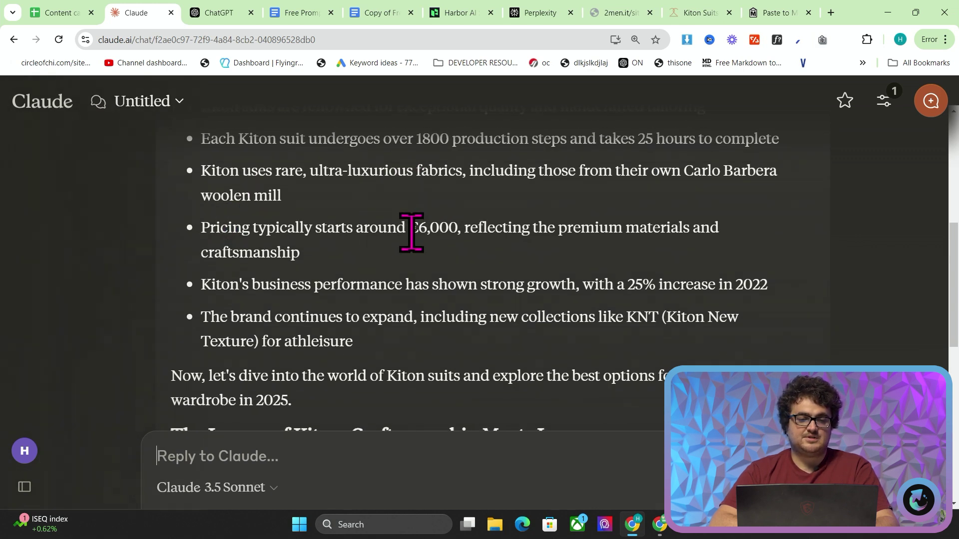
scroll(445, 227, down, 1)
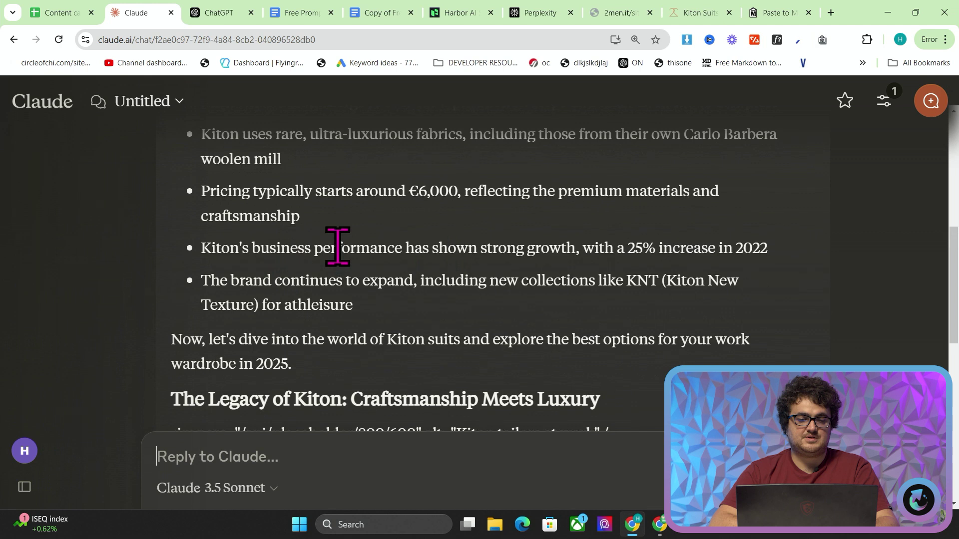
Read further into Claude's article, highlighting the 25% growth claim and the last bullet
drag(581, 247, 764, 242)
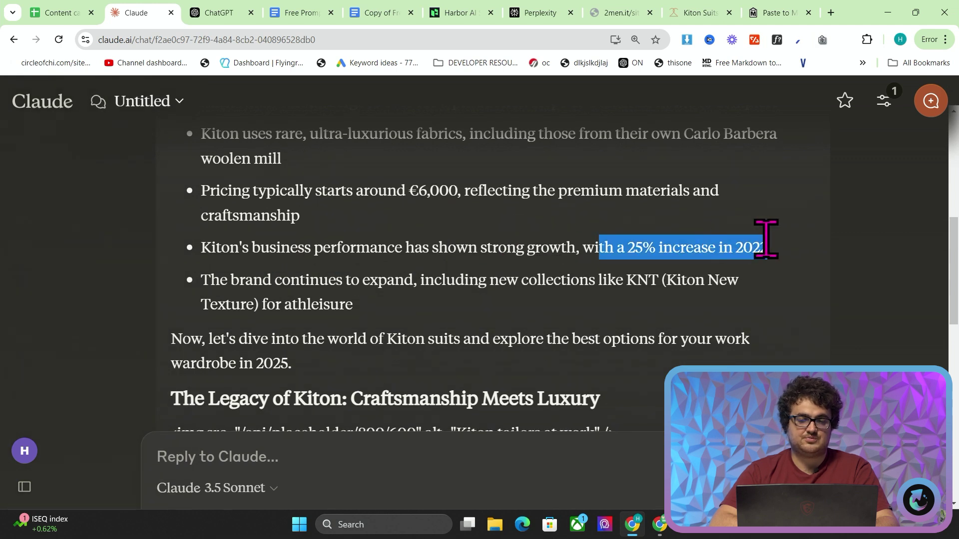
click(767, 241)
scroll(499, 285, down, 1)
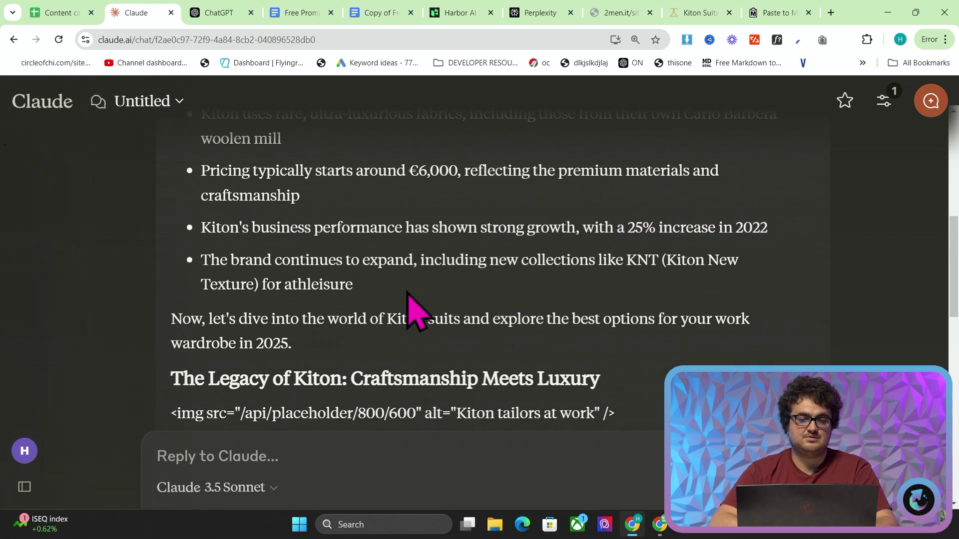
drag(413, 306, 266, 257)
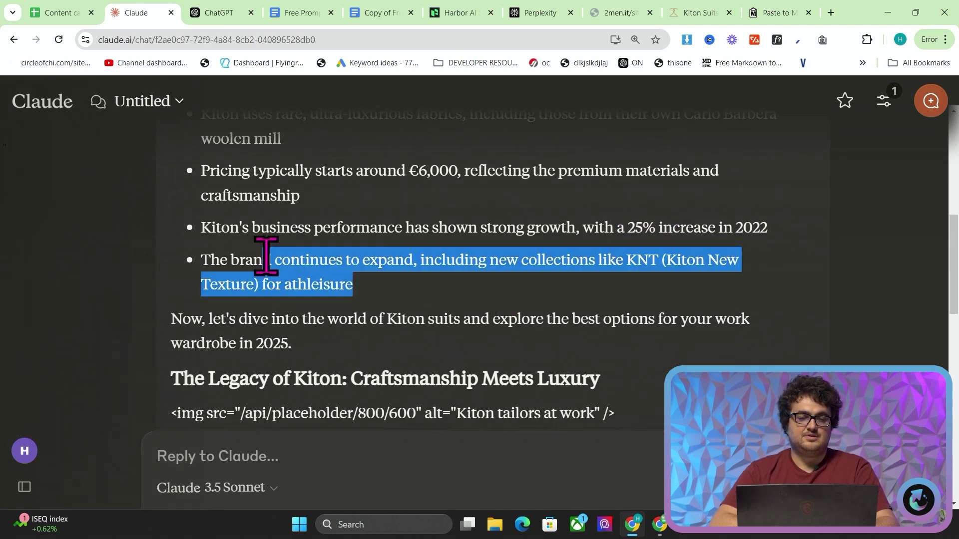
click(197, 250)
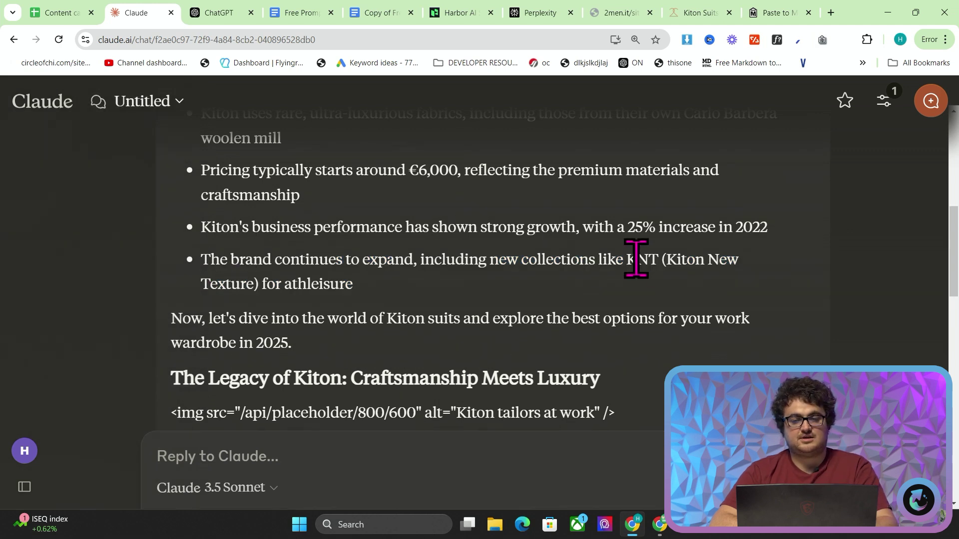
scroll(321, 285, down, 1)
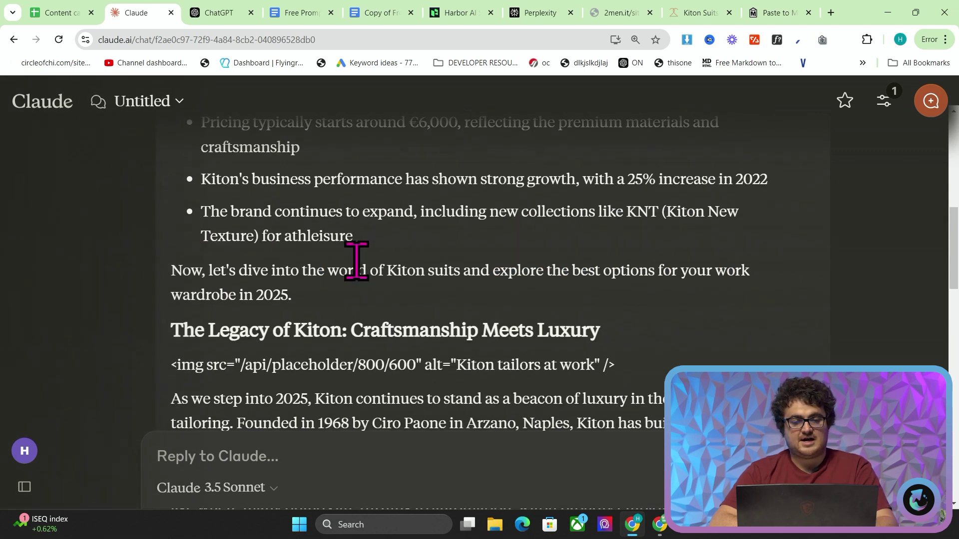
scroll(301, 245, down, 1)
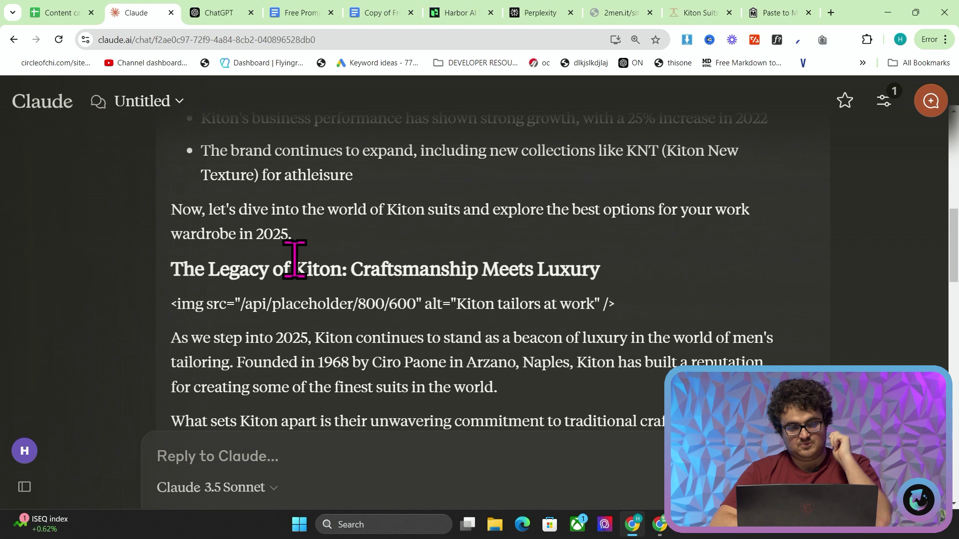
Read the rest of Claude's article past the legacy section
drag(176, 285, 627, 336)
click(627, 336)
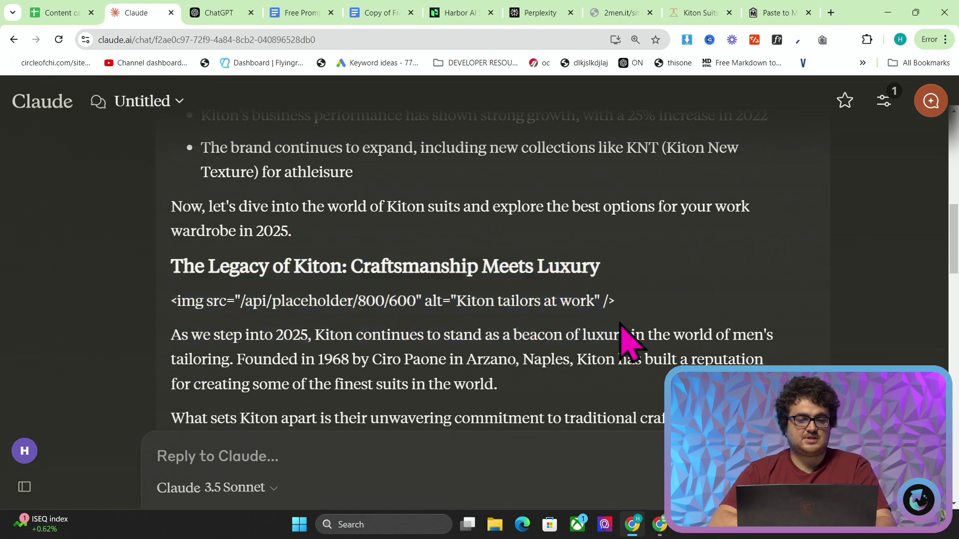
scroll(627, 336, down, 5)
scroll(624, 339, down, 12)
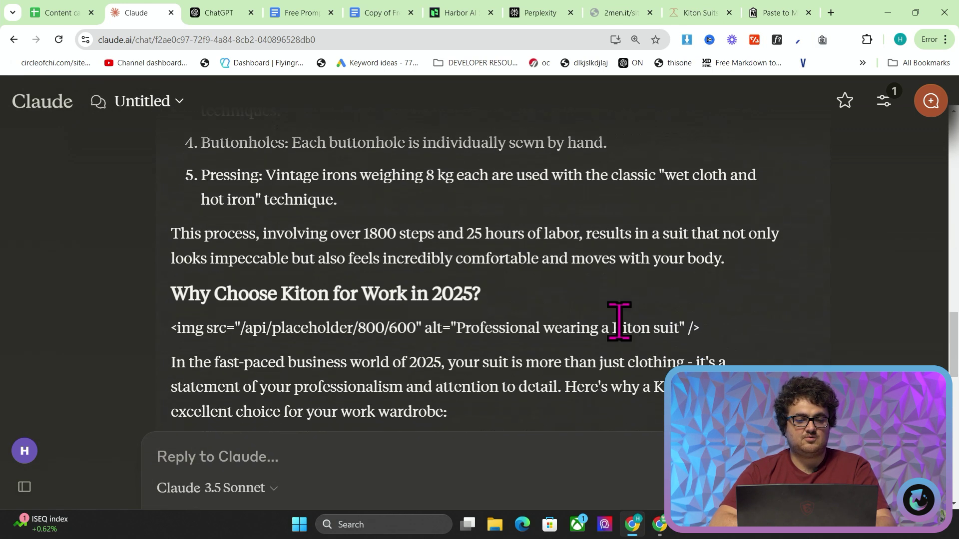
scroll(482, 227, up, 3)
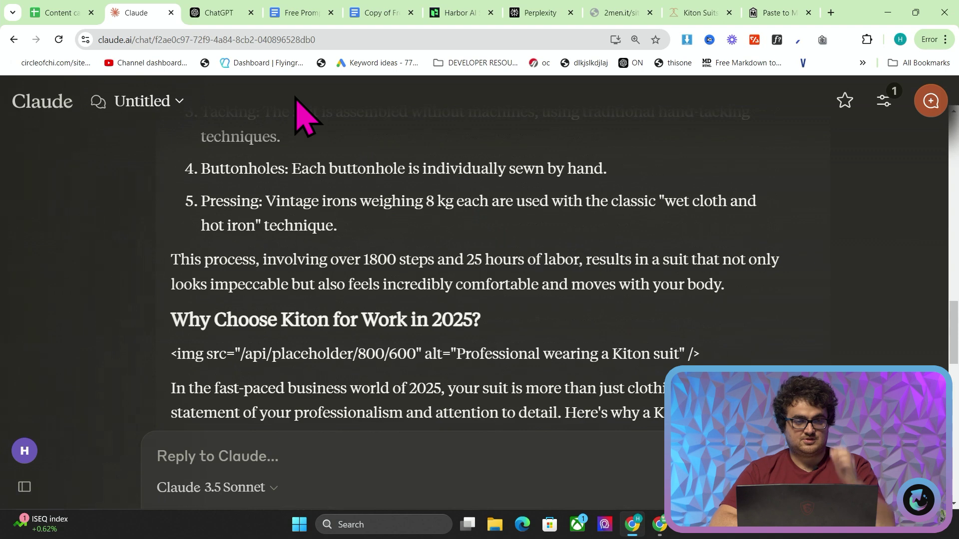
click(231, 15)
Scroll through ChatGPT's Kiton suits article, zooming the page out
scroll(494, 223, down, 10)
scroll(494, 223, up, 15)
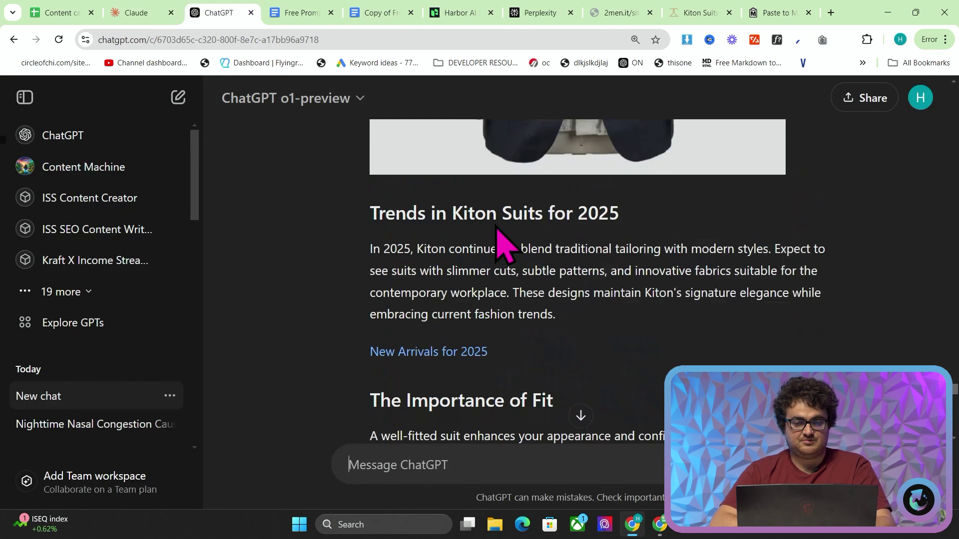
scroll(505, 244, down, 5)
scroll(505, 245, up, 10)
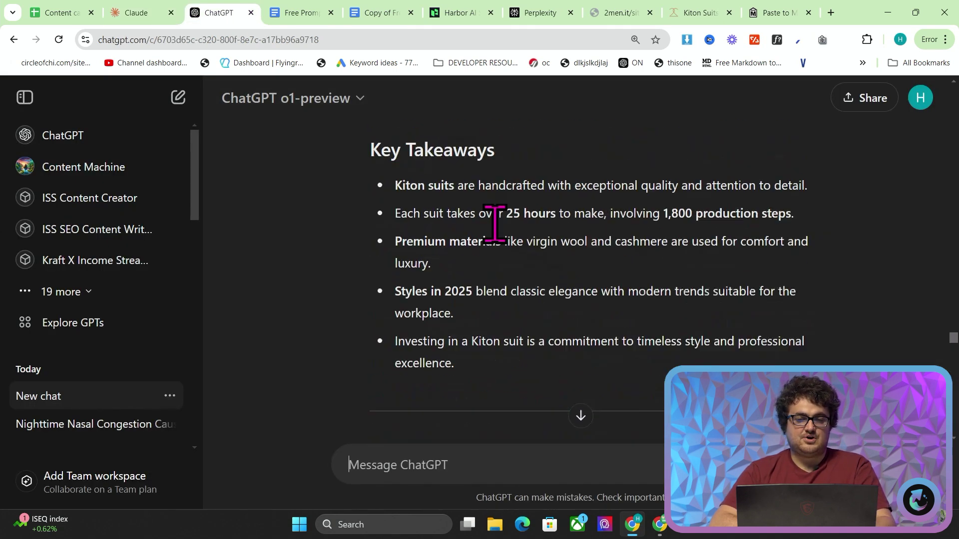
scroll(506, 245, down, 5)
scroll(495, 226, up, 2)
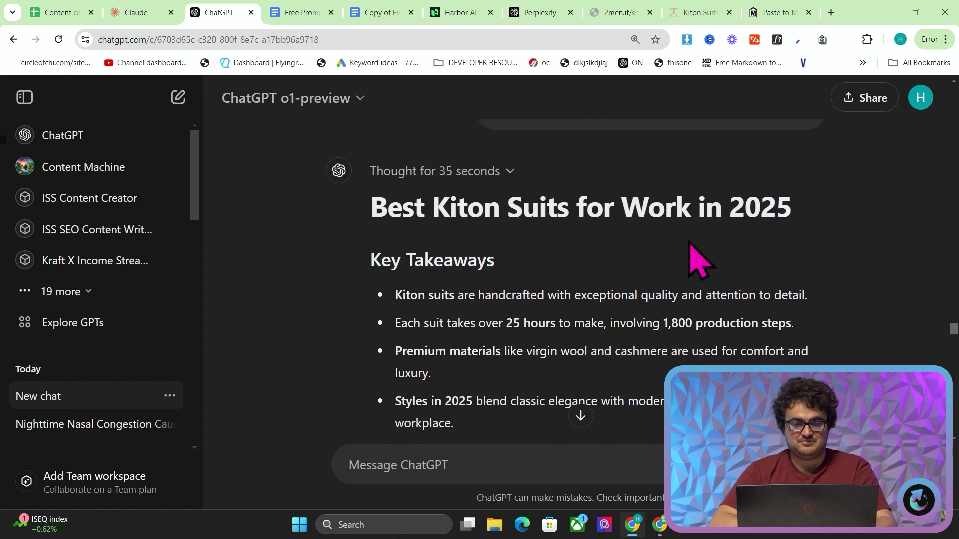
scroll(582, 274, down, 1)
scroll(519, 259, down, 1)
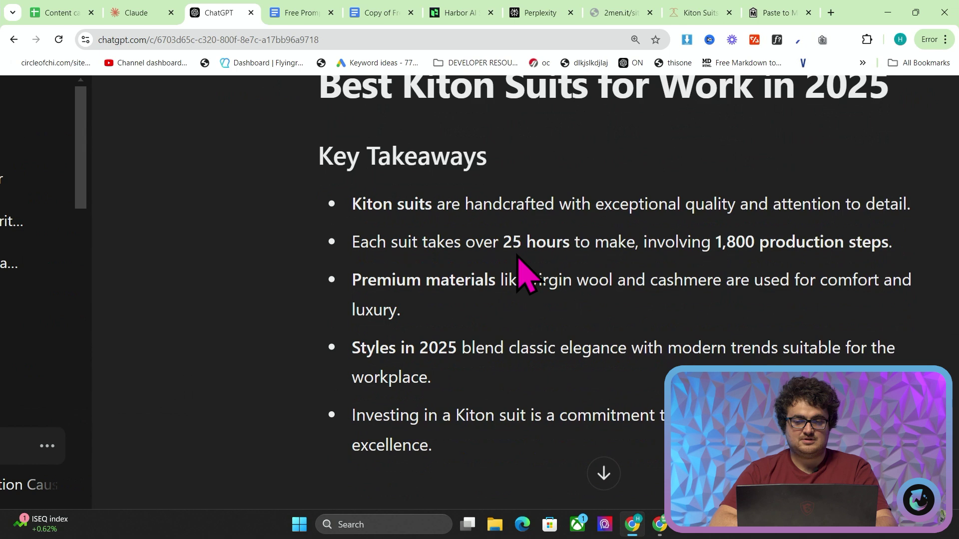
key(ctrl+minus)
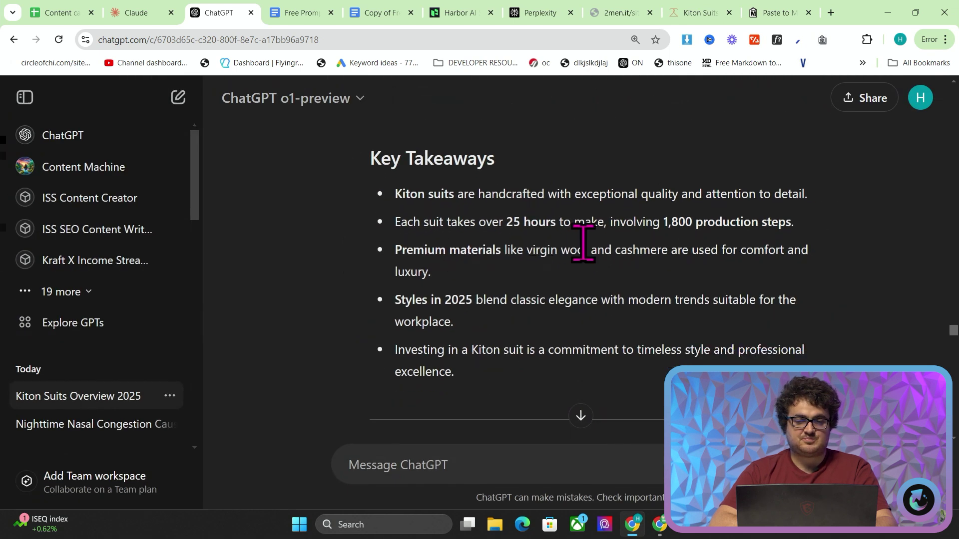
scroll(465, 225, down, 2)
scroll(543, 213, down, 1)
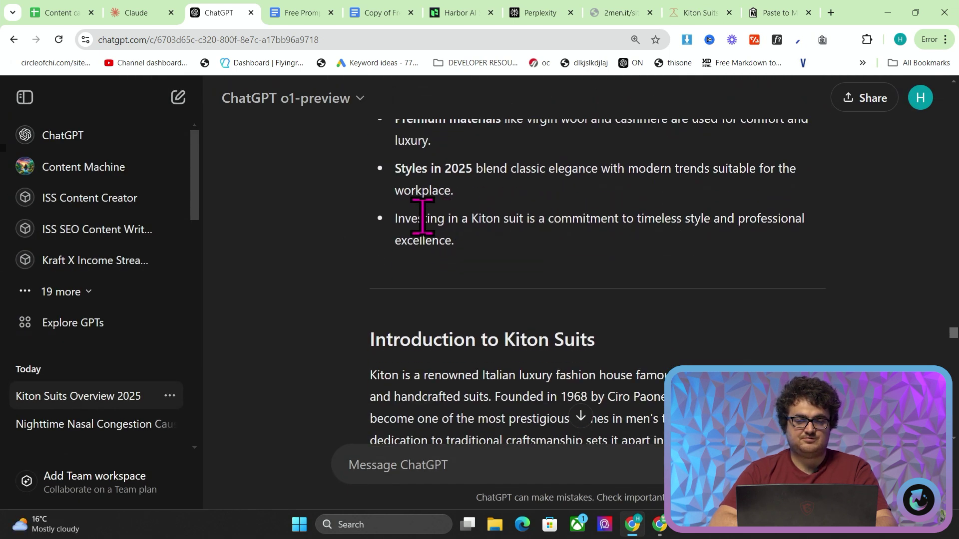
scroll(590, 250, down, 2)
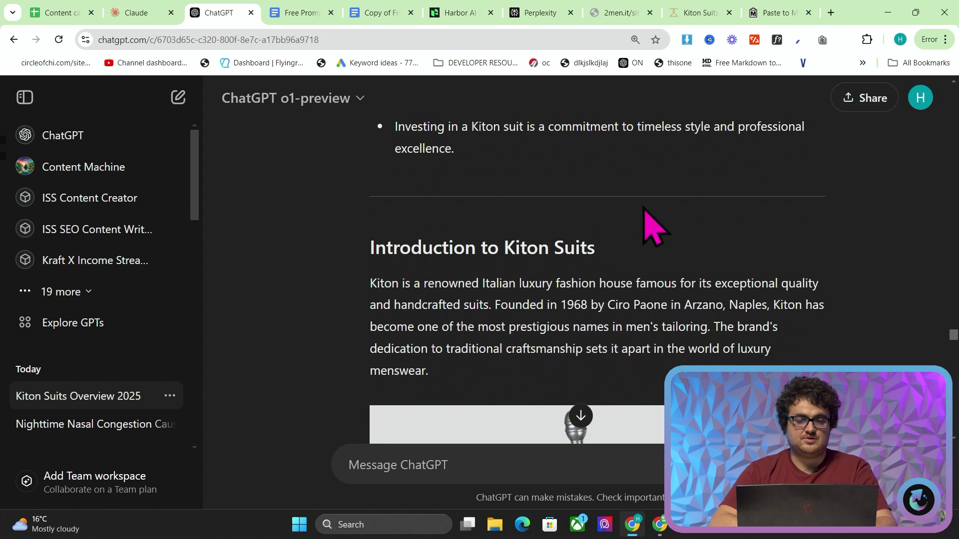
scroll(649, 218, down, 5)
scroll(571, 257, down, 6)
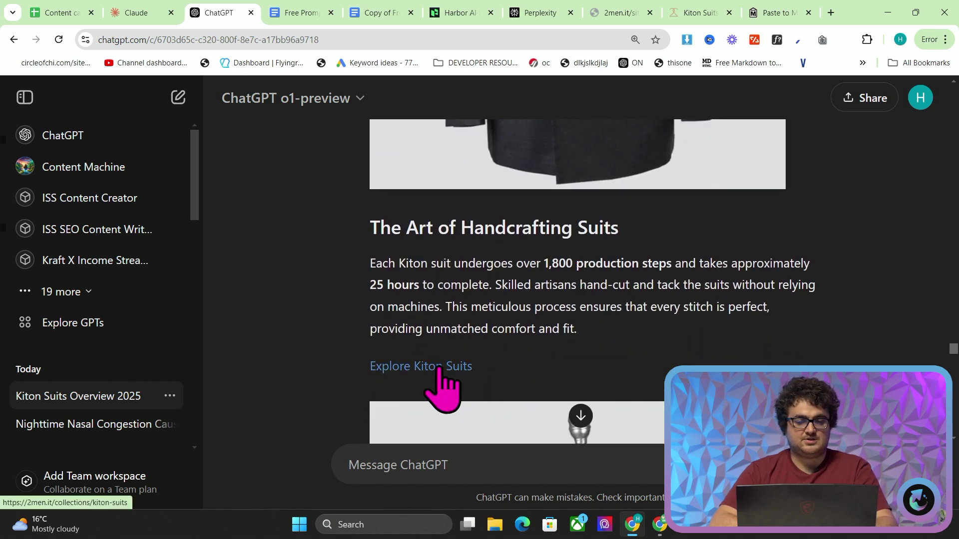
Highlight the handcrafting section while reading ChatGPT's article
drag(375, 218, 649, 332)
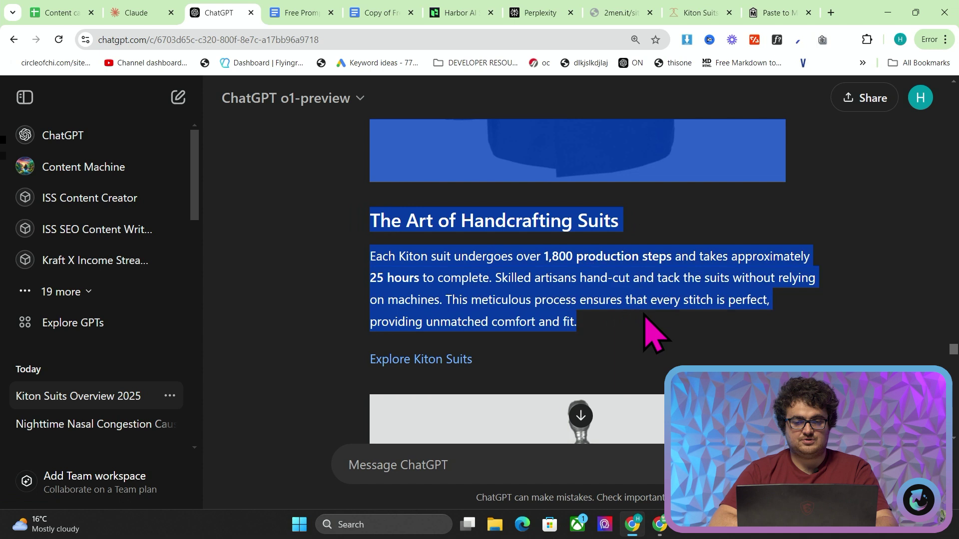
click(647, 324)
scroll(644, 314, down, 2)
scroll(649, 330, down, 10)
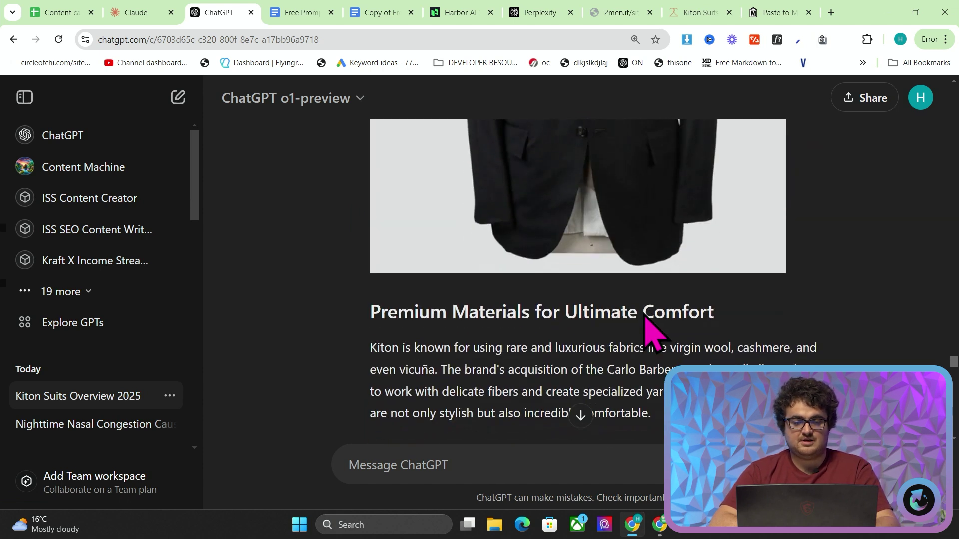
drag(370, 245, 652, 349)
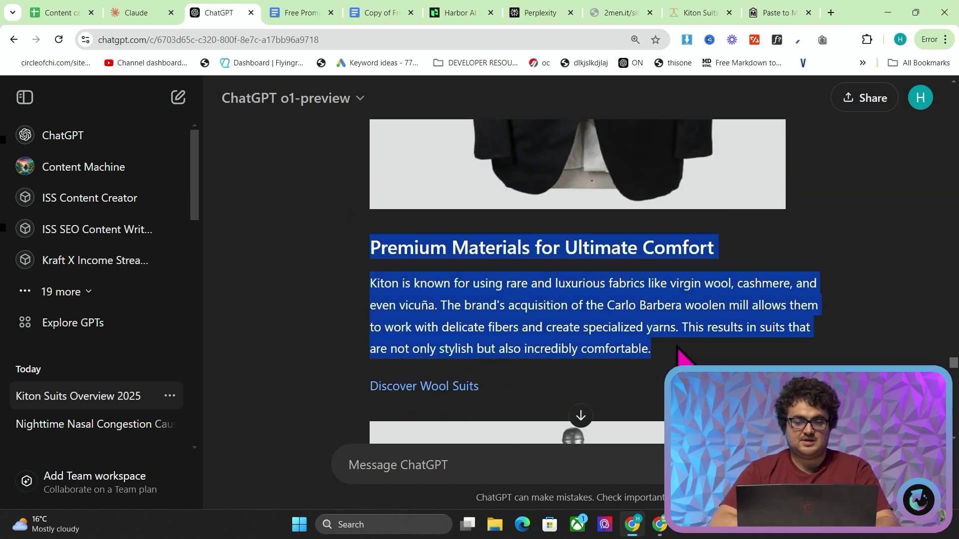
scroll(440, 284, down, 2)
Open the Discover Wool Suits link in a separate tab, then finish reading the article
ctrl+click(439, 296)
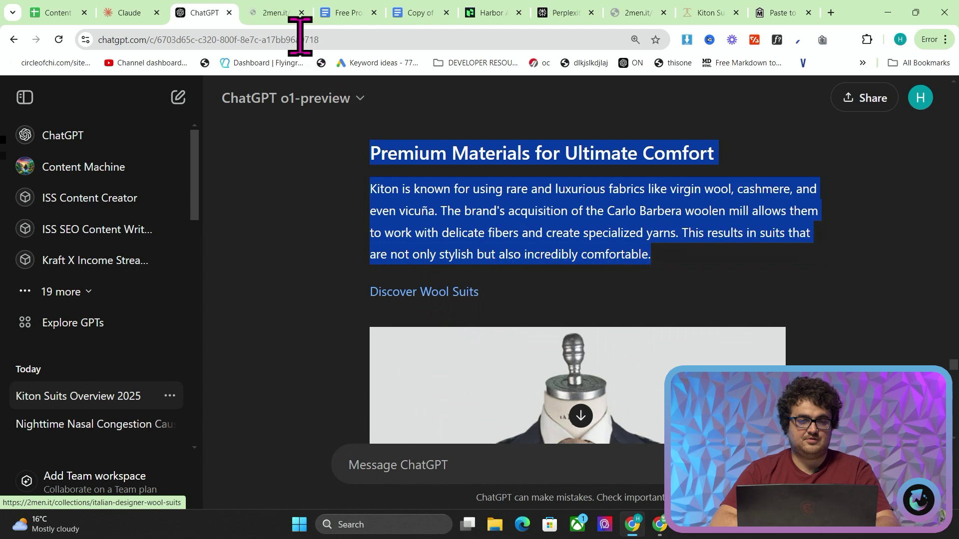
click(274, 13)
click(210, 12)
scroll(458, 202, down, 12)
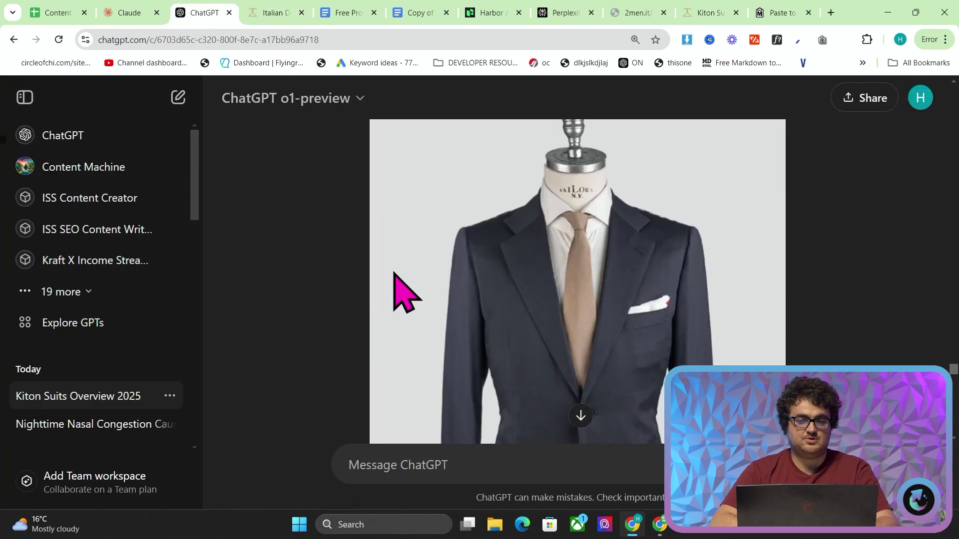
scroll(398, 285, up, 1)
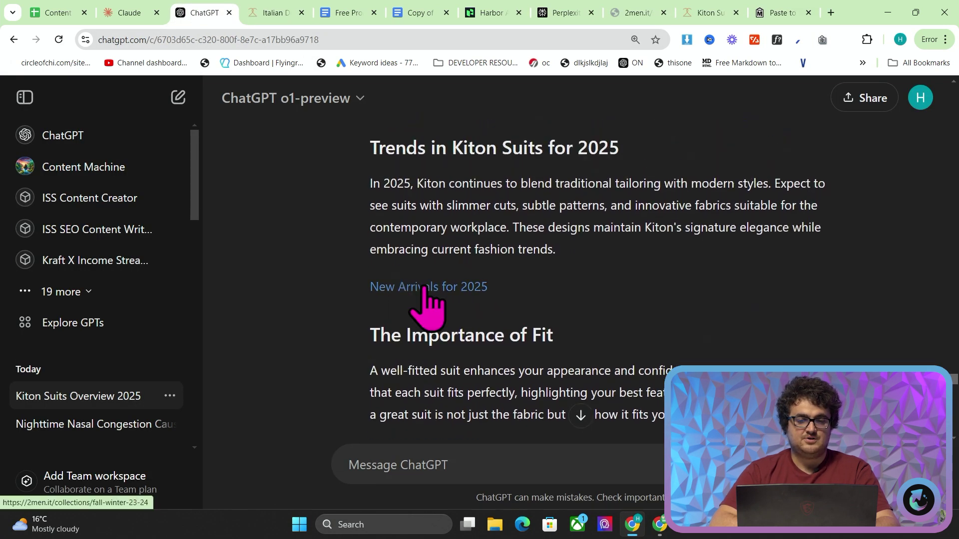
scroll(424, 300, down, 4)
scroll(449, 232, up, 1)
scroll(452, 230, down, 10)
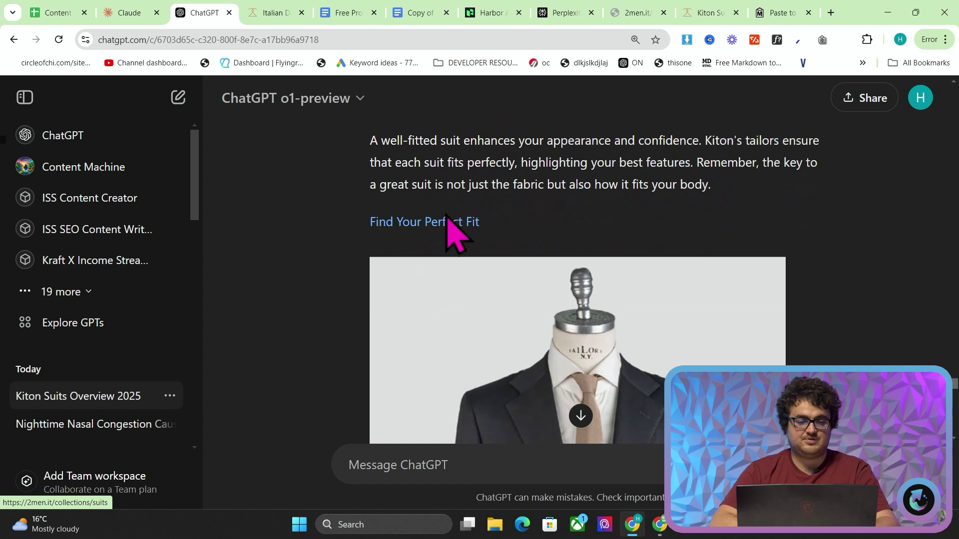
scroll(515, 280, down, 12)
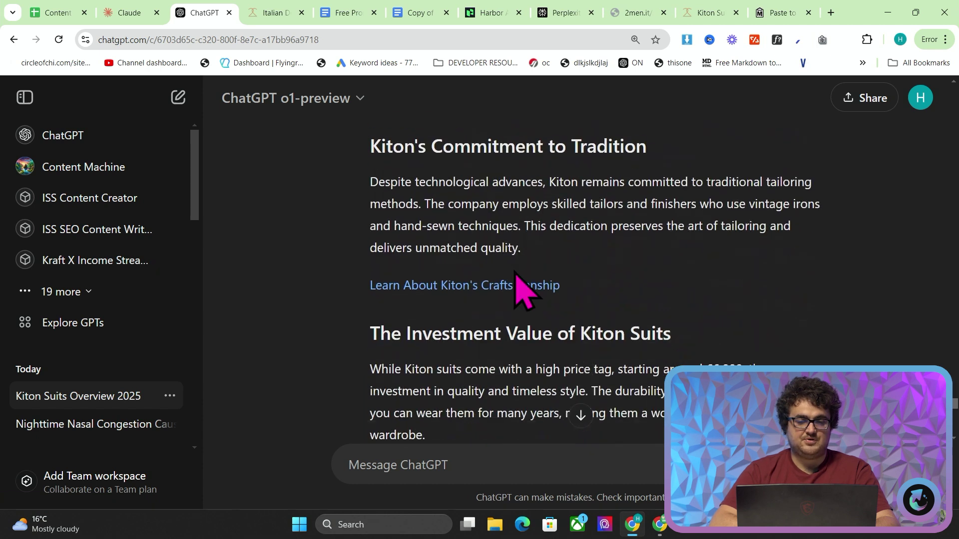
scroll(513, 270, down, 9)
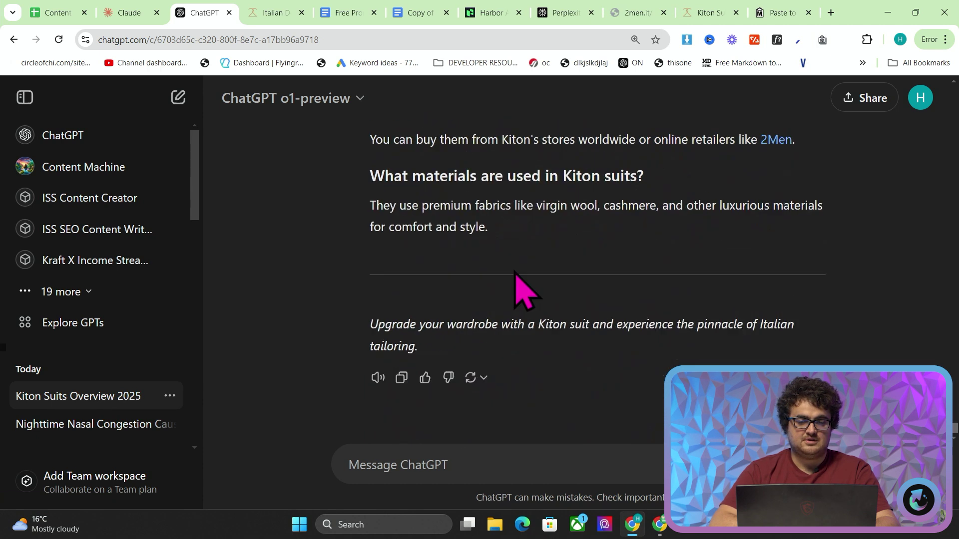
Paste the article markdown into markdowntohtml.com and select the whole rendered preview
click(831, 13)
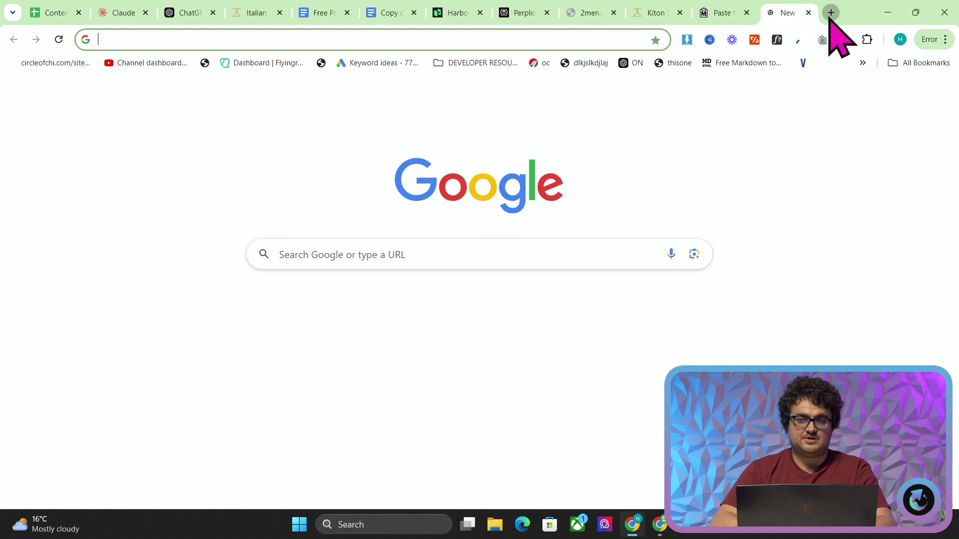
text(m)
key(Return)
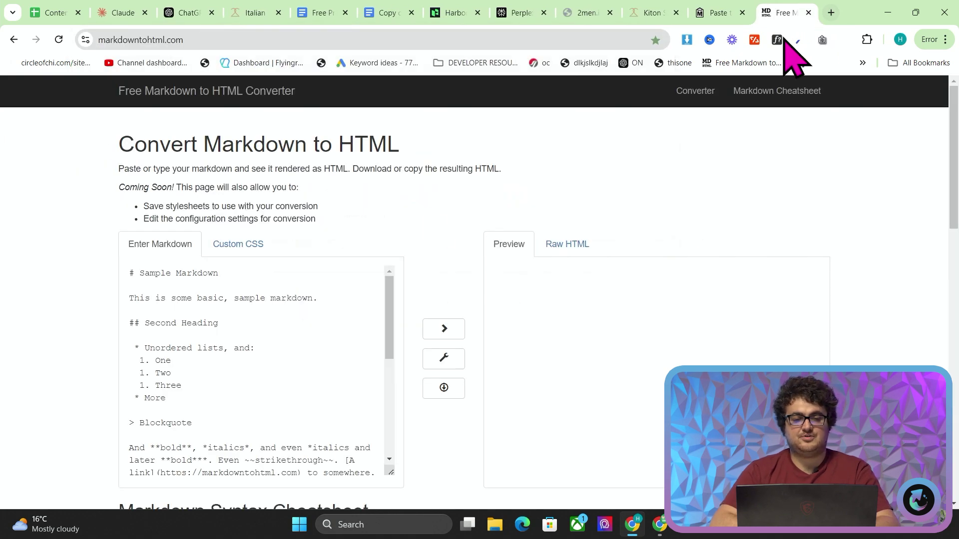
click(279, 310)
key(ctrl+a)
key(ctrl+v)
click(569, 281)
key(ctrl+a)
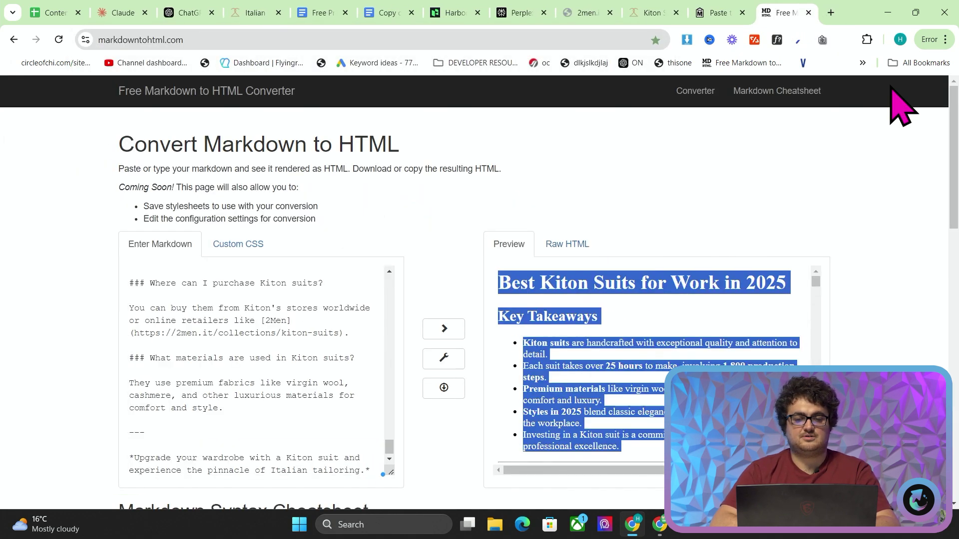
click(830, 13)
Create a blank doc via docs.new, paste the formatted article, and check its word count
text(docs.ne)
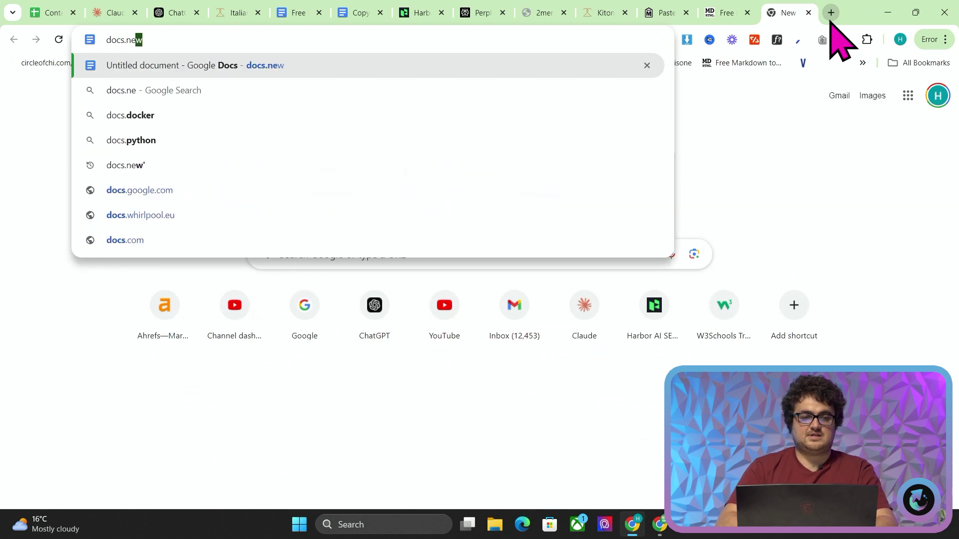
key(Return)
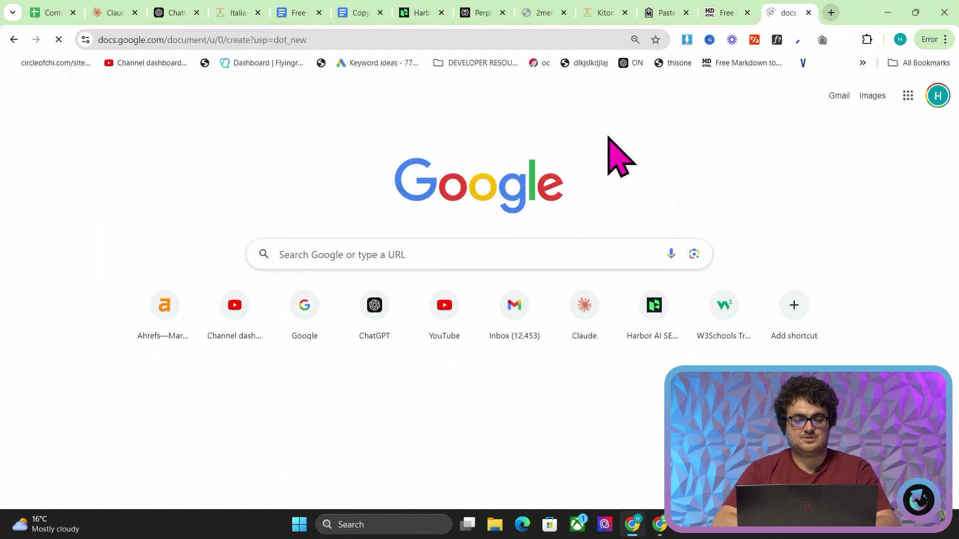
key(ctrl+v)
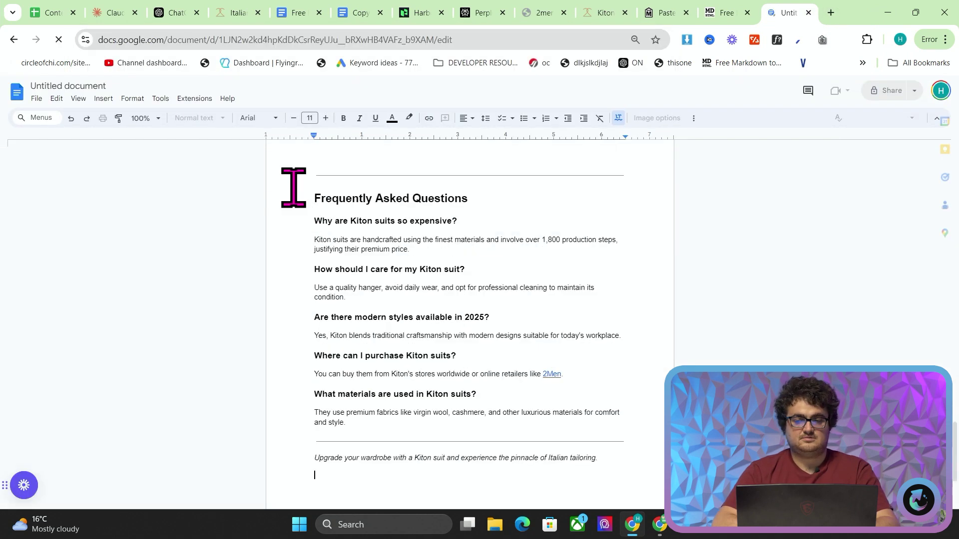
click(161, 98)
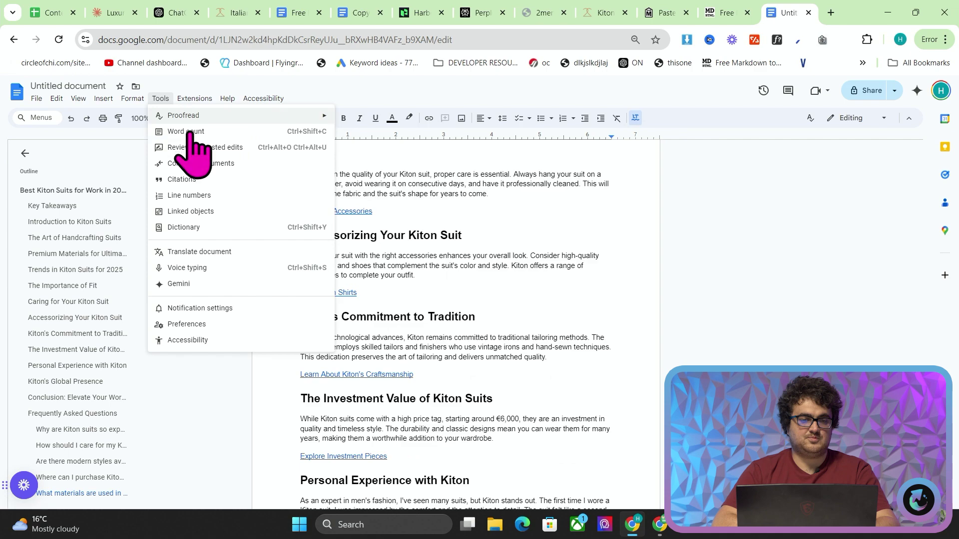
click(183, 134)
key(Escape)
Review the document's FAQ section, then switch to the Chat Playground window
scroll(634, 364, down, 20)
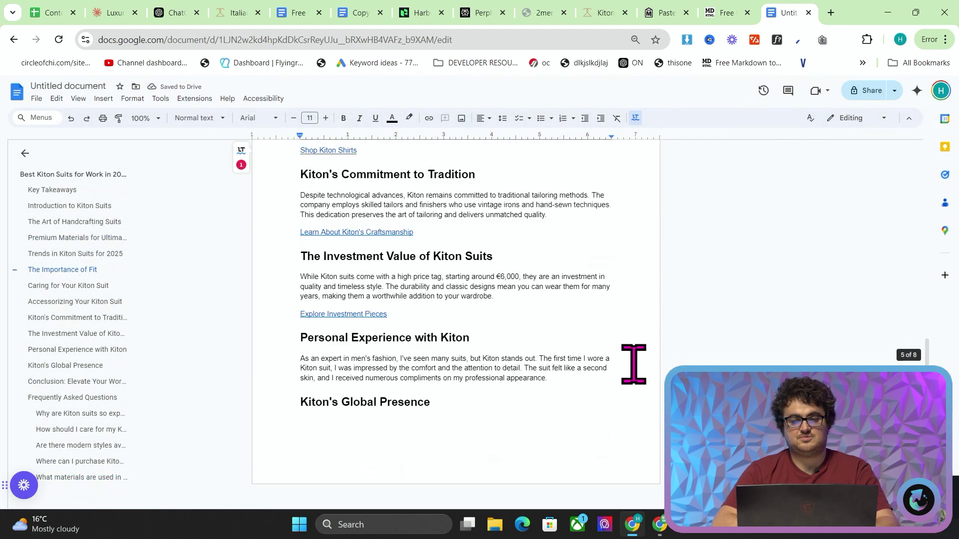
scroll(633, 364, up, 20)
scroll(633, 364, up, 5)
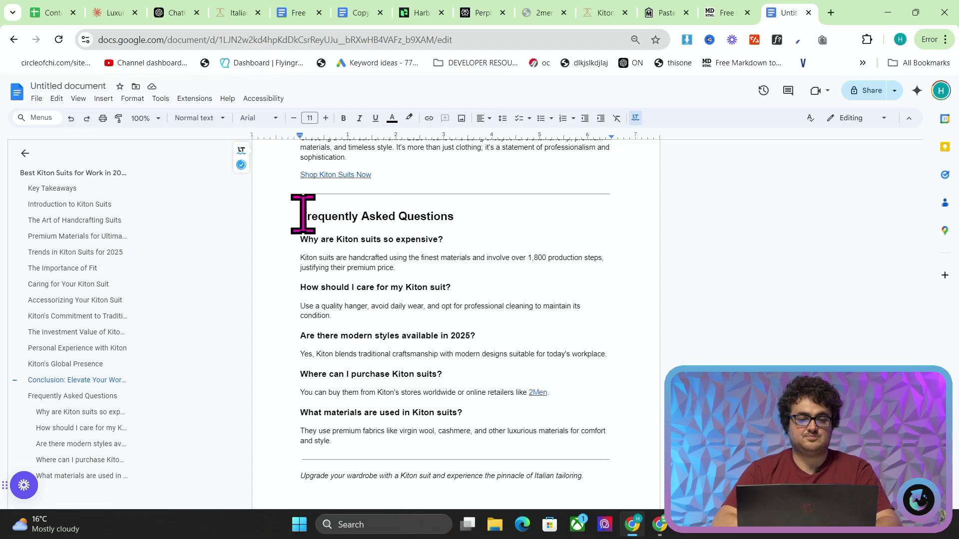
drag(300, 215, 611, 475)
click(612, 475)
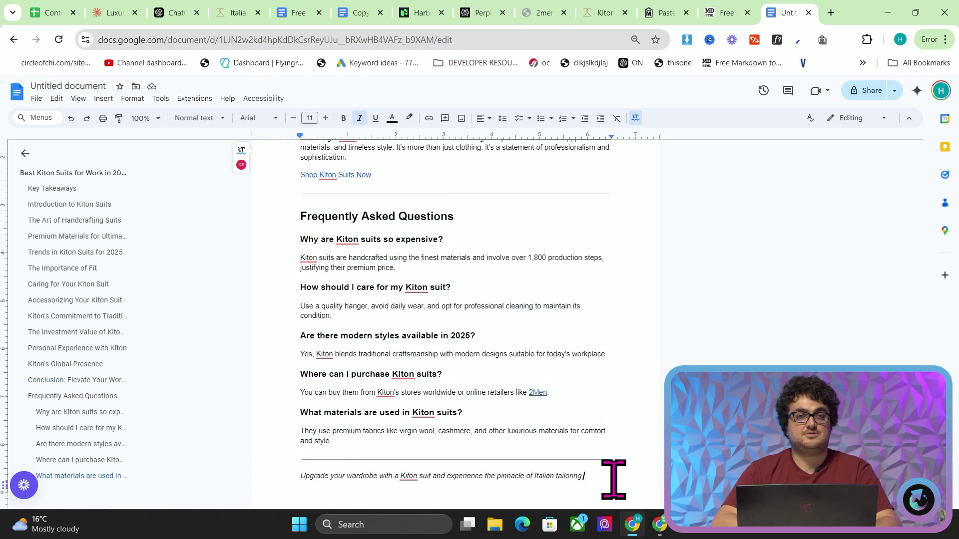
key(alt+Tab)
click(405, 300)
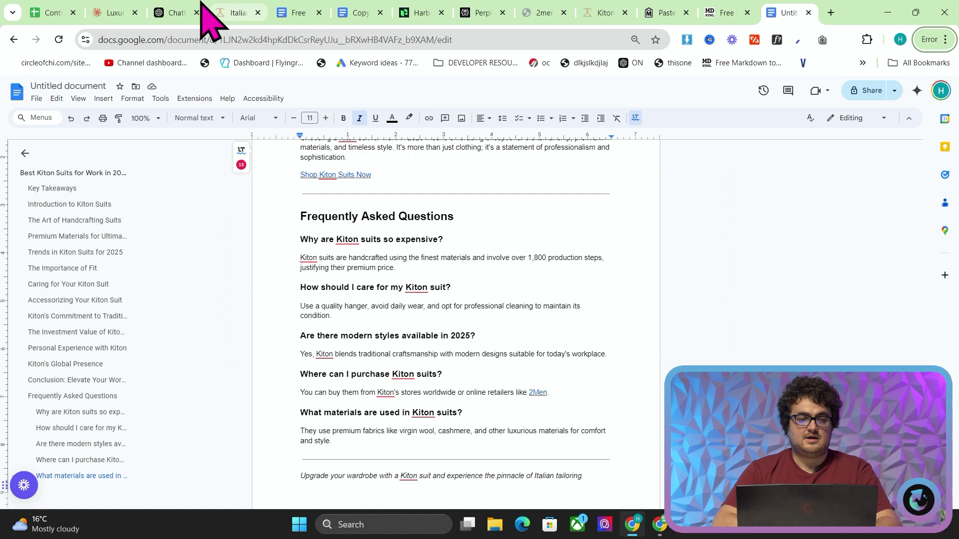
key(alt+Tab)
Select and copy the o1-preview Kiton article reply in the Playground
scroll(467, 343, down, 3)
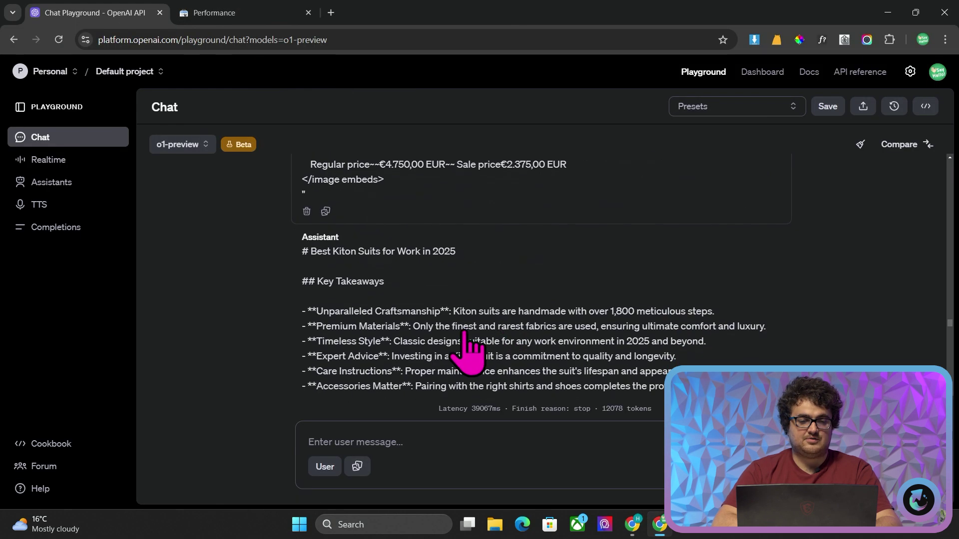
click(589, 256)
key(ctrl+a)
key(alt+Tab)
Replace the converter's markdown with the new article and select its rendered preview
click(727, 12)
click(271, 360)
key(ctrl+a)
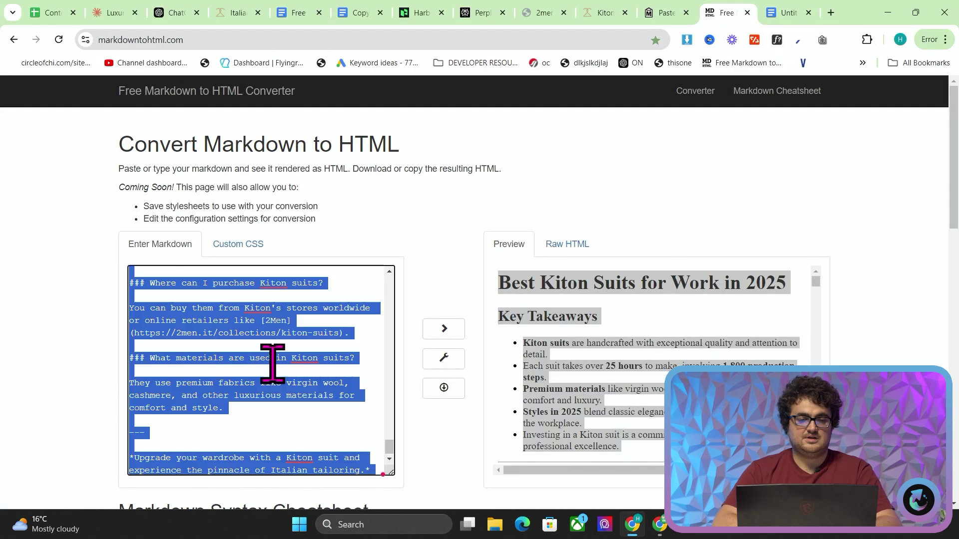
key(ctrl+v)
scroll(694, 339, down, 10)
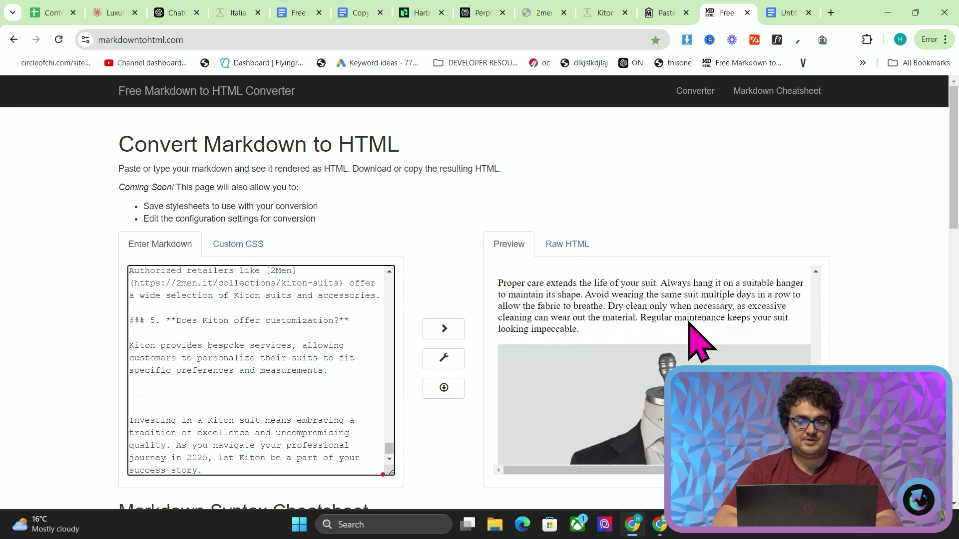
click(664, 359)
key(ctrl+a)
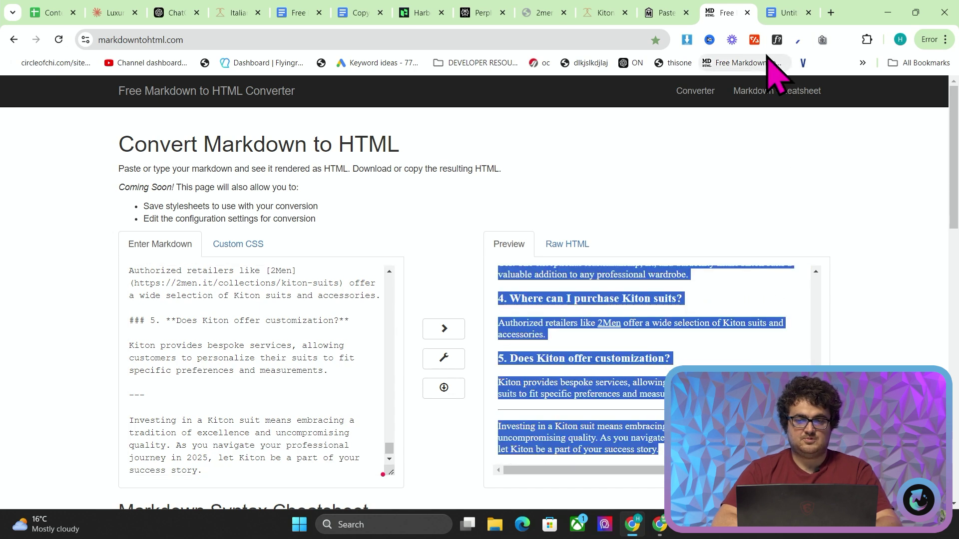
click(785, 9)
Replace the document's content with the rendered article and confirm 960 words over 10 pages
key(ctrl+a)
right_click(487, 304)
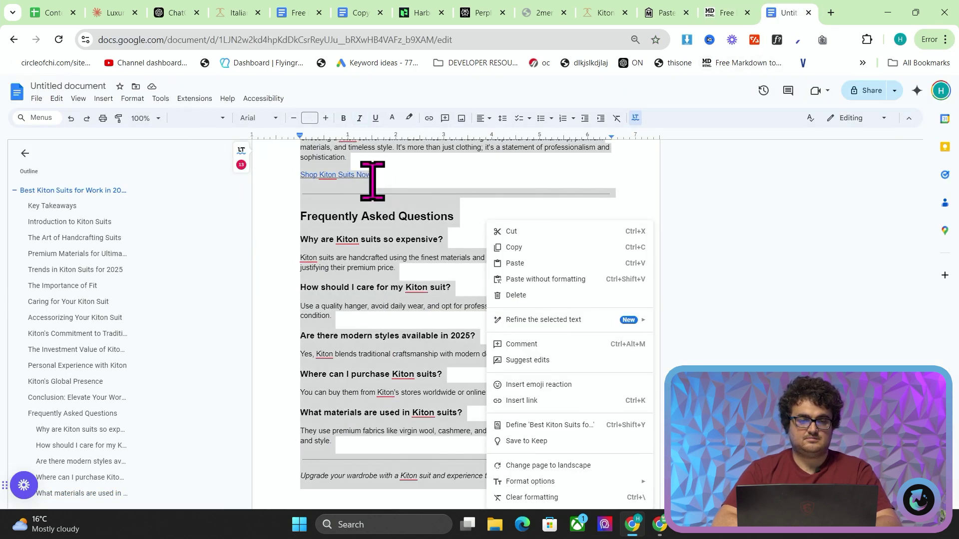
key(ctrl+v)
click(160, 99)
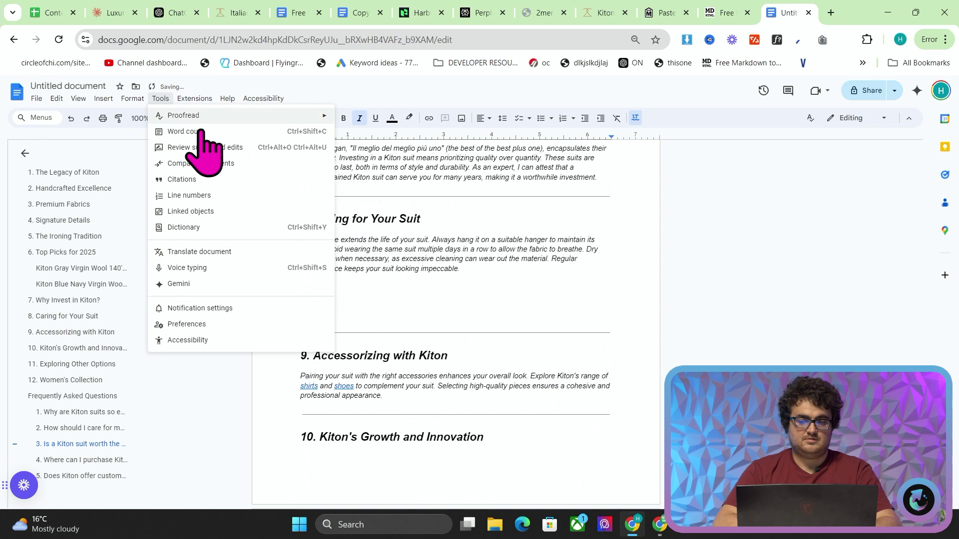
click(202, 132)
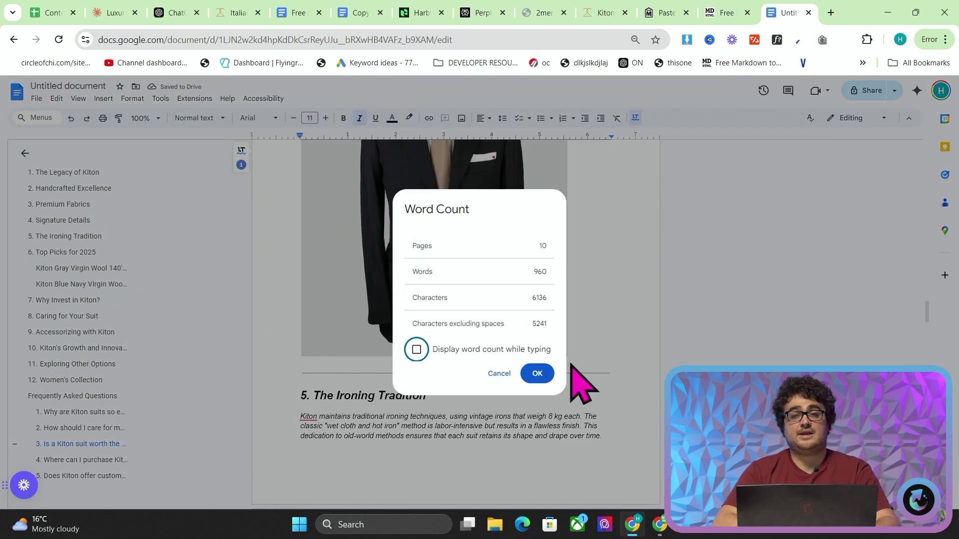
key(Escape)
Scroll through the article's 12 numbered sections and FAQs
scroll(611, 369, up, 20)
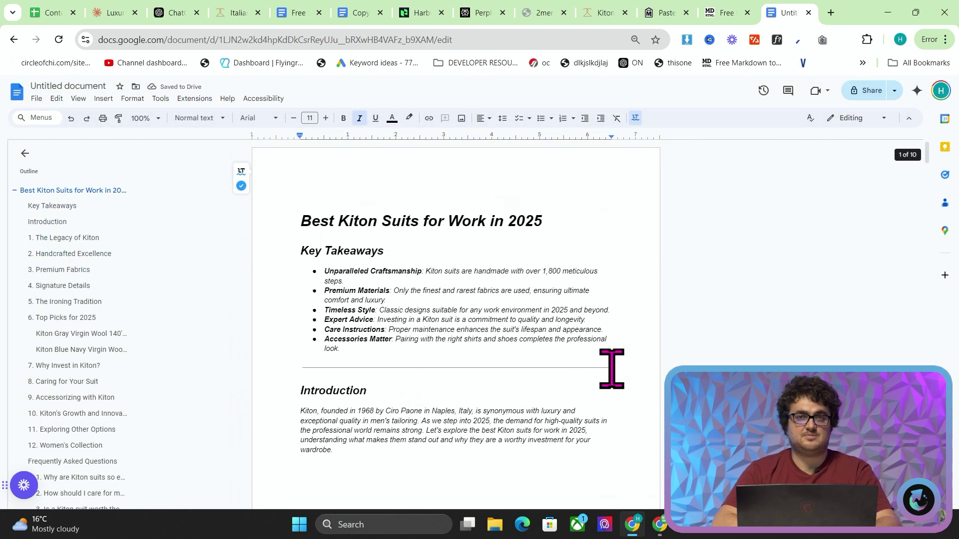
scroll(611, 369, down, 20)
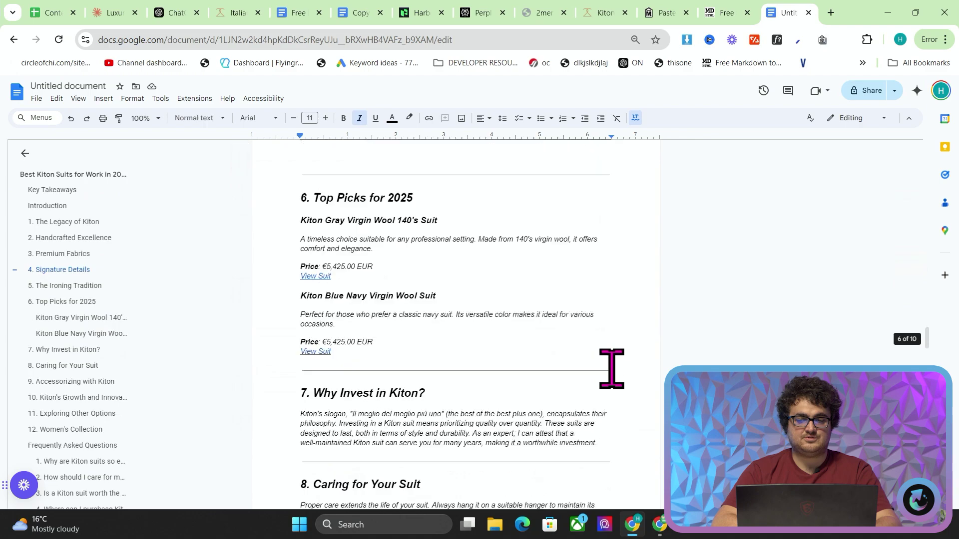
scroll(612, 368, down, 20)
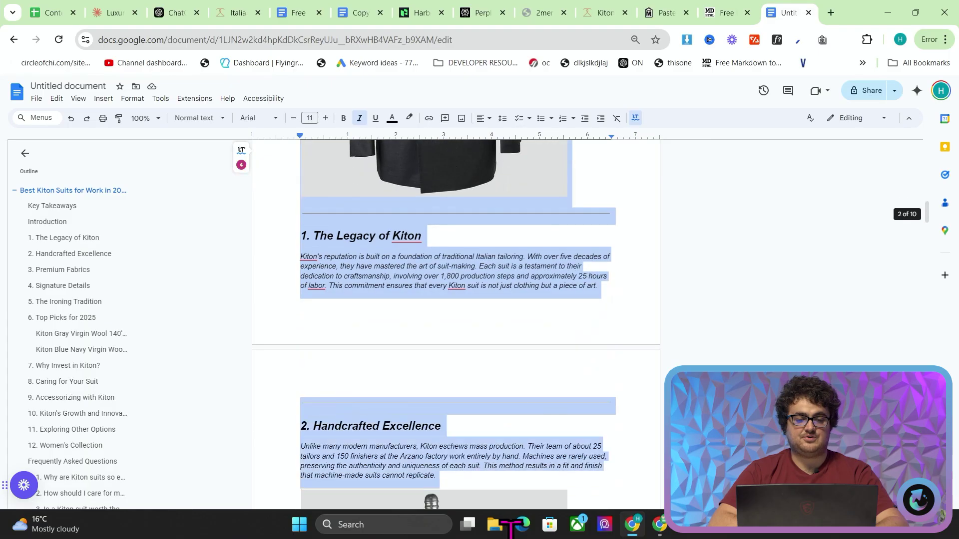
scroll(499, 349, down, 15)
scroll(535, 457, down, 8)
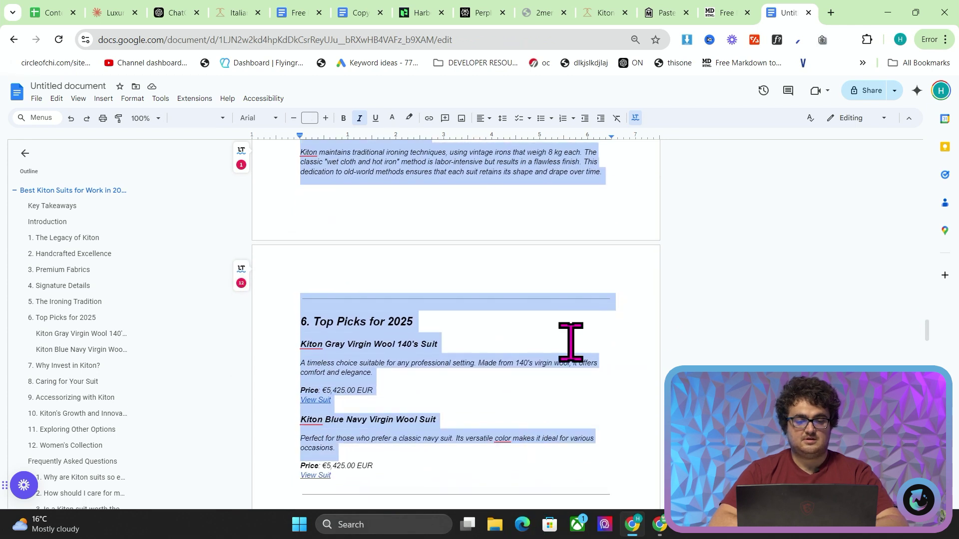
click(830, 12)
Load gptzero.me in the new tab
text(go)
key(BackSpace)
key(BackSpace)
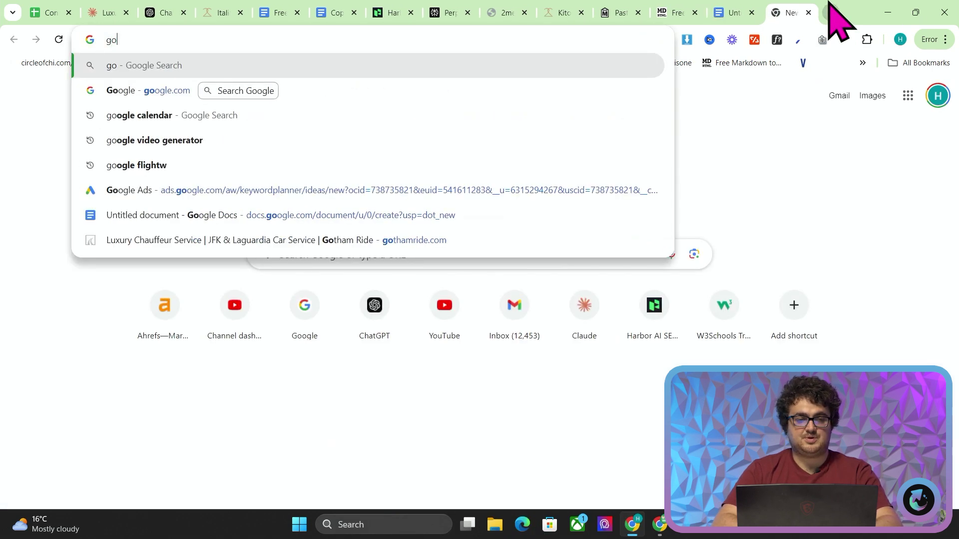
text(pt)
key(Return)
Paste the Kiton article into GPTZero's text box and get the 99% AI verdict
click(627, 308)
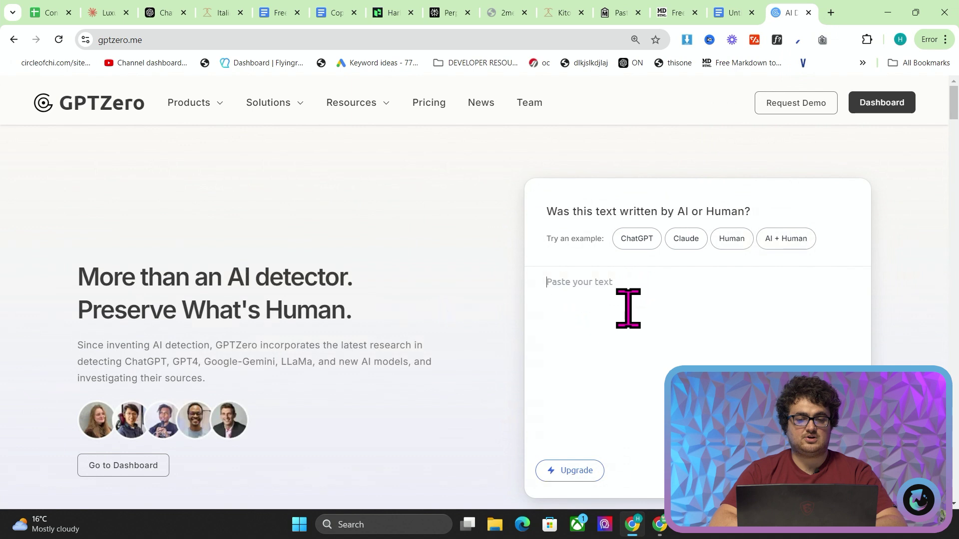
key(ctrl+v)
scroll(669, 307, down, 4)
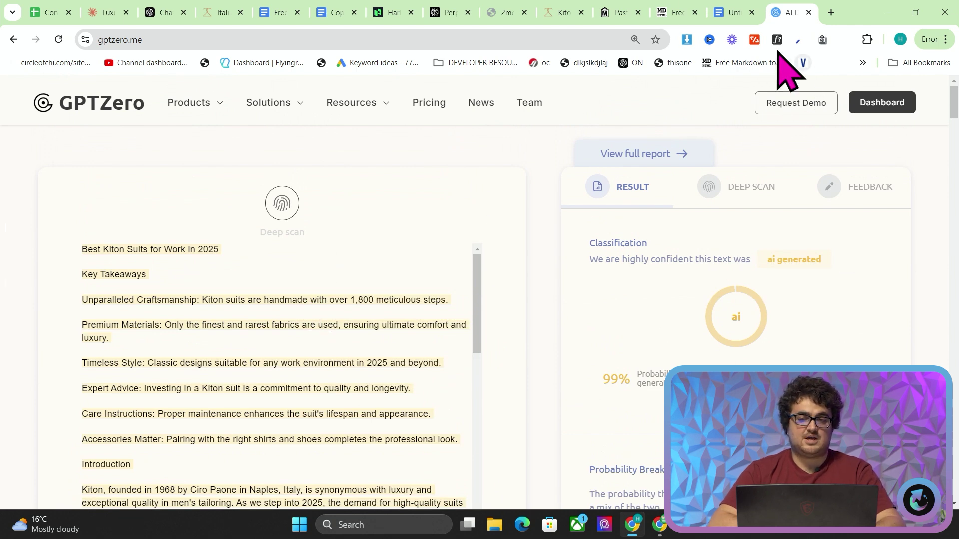
click(682, 11)
click(798, 5)
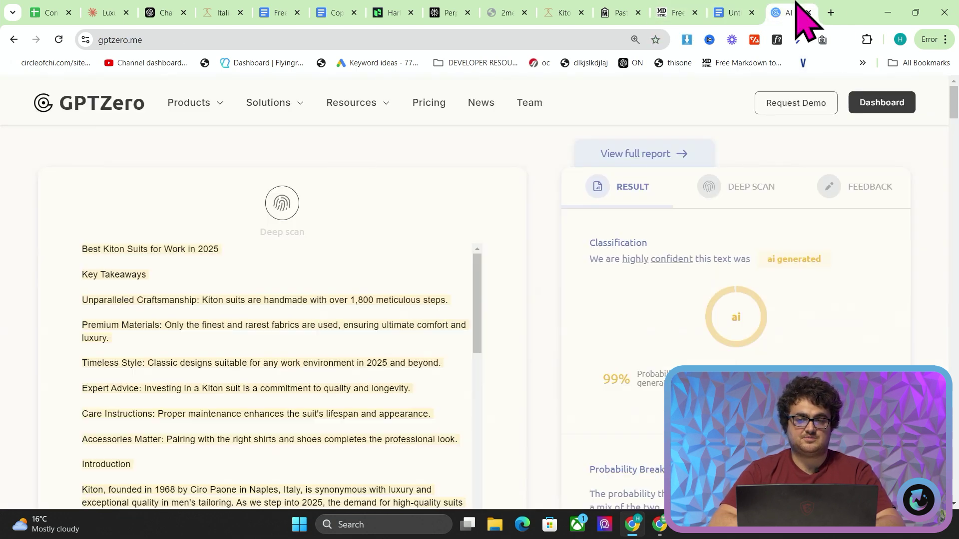
Delete the closing paragraph and all FAQ entries from the pasted text
scroll(286, 353, down, 10)
scroll(605, 272, down, 7)
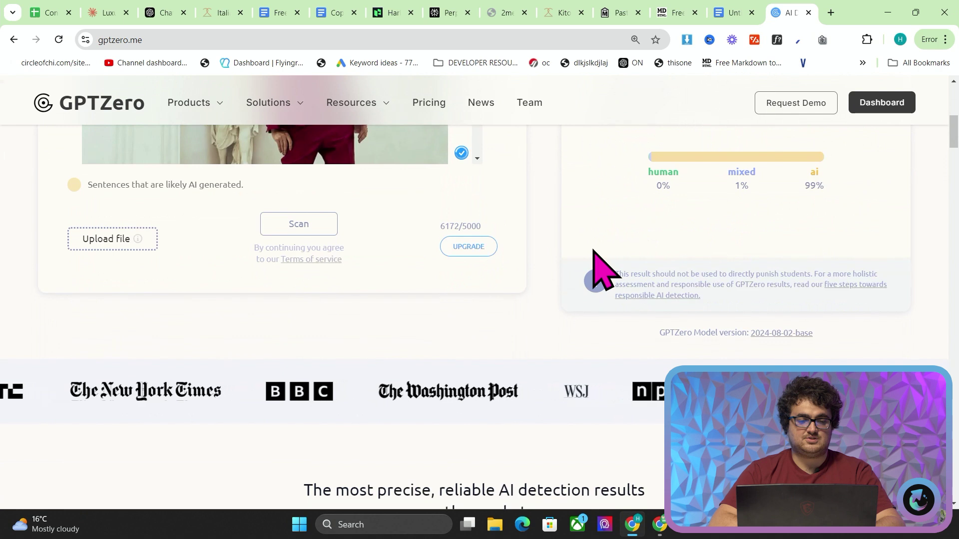
scroll(504, 257, up, 2)
scroll(343, 224, down, 5)
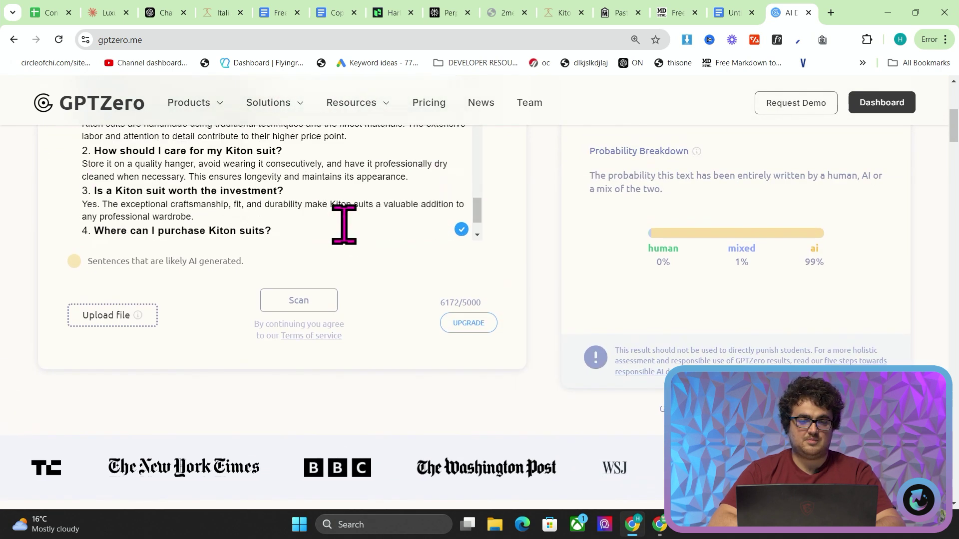
drag(137, 240, 80, 171)
key(BackSpace)
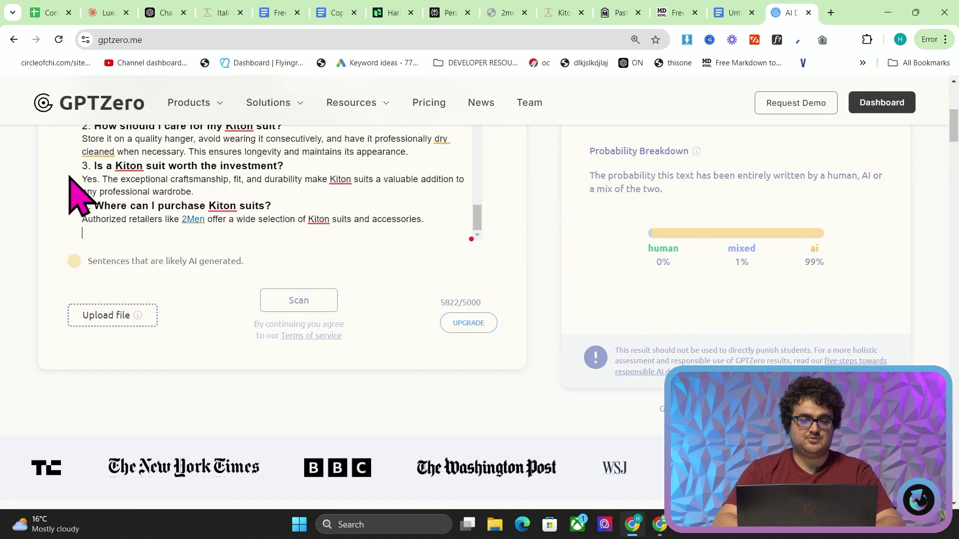
scroll(83, 197, up, 1)
drag(419, 253, 80, 142)
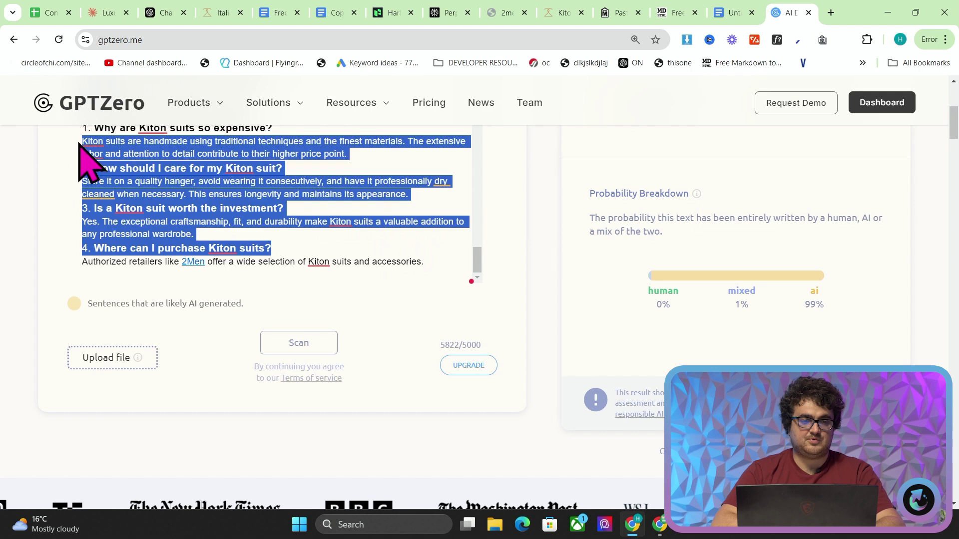
key(BackSpace)
drag(424, 264, 60, 205)
key(BackSpace)
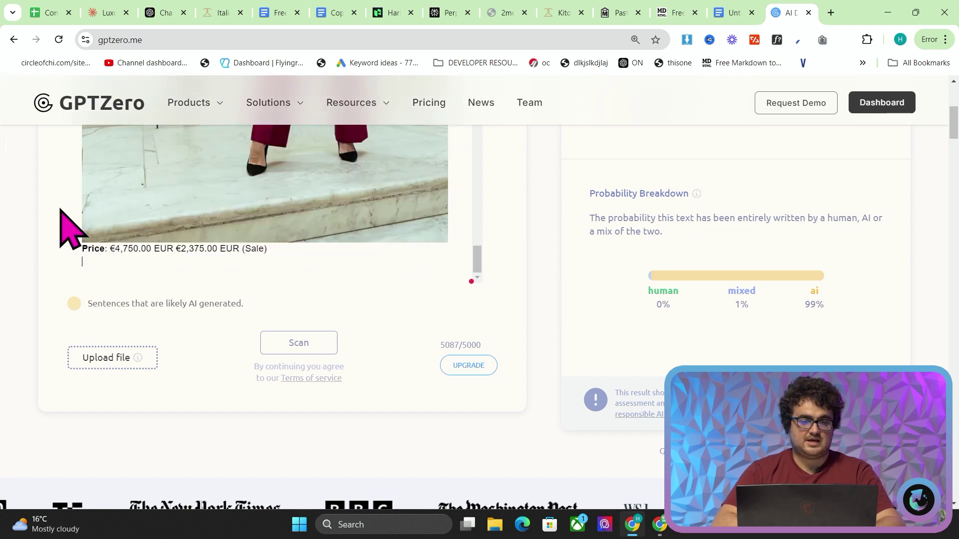
key(BackSpace)
Remove the 12. Women's Collection section and rescan the 4913-character text
scroll(61, 210, up, 5)
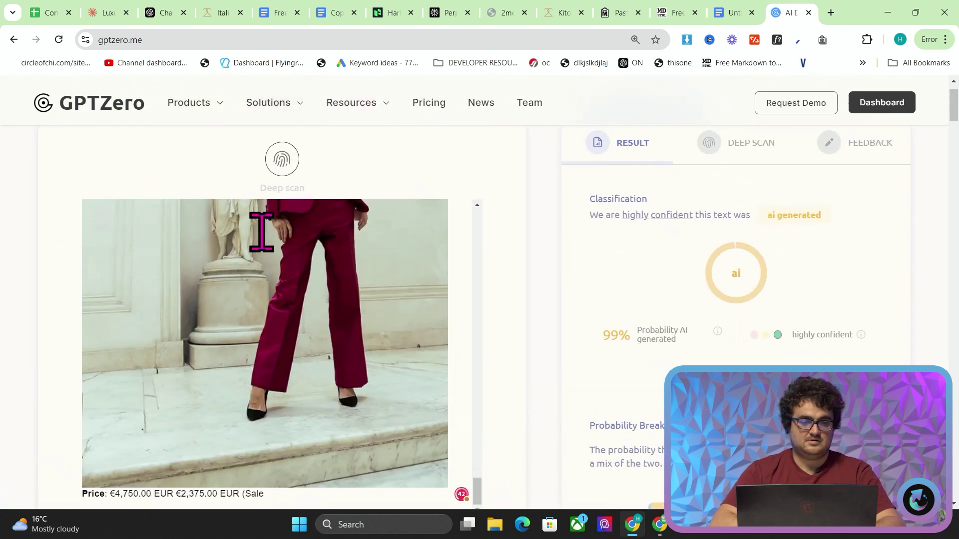
scroll(261, 228, up, 10)
drag(309, 447, 26, 421)
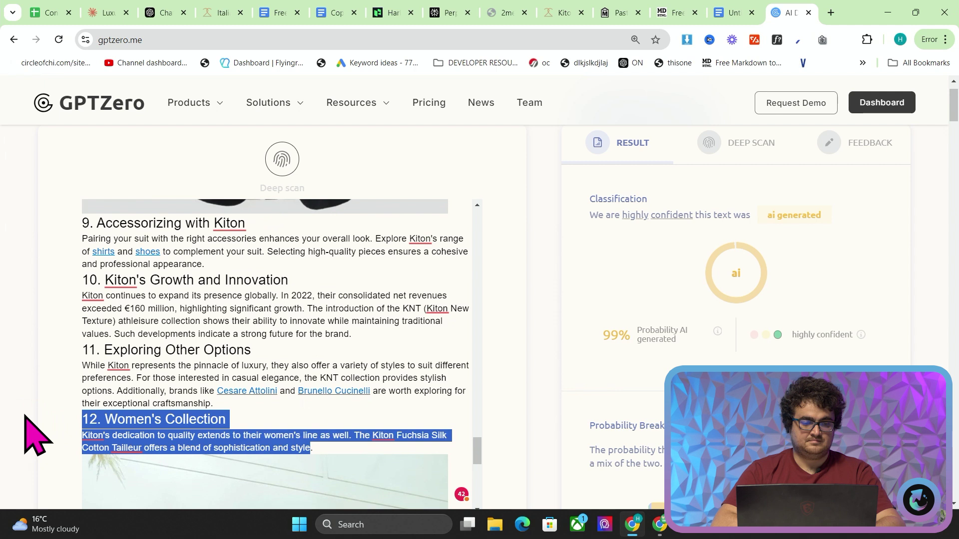
key(BackSpace)
scroll(739, 295, down, 3)
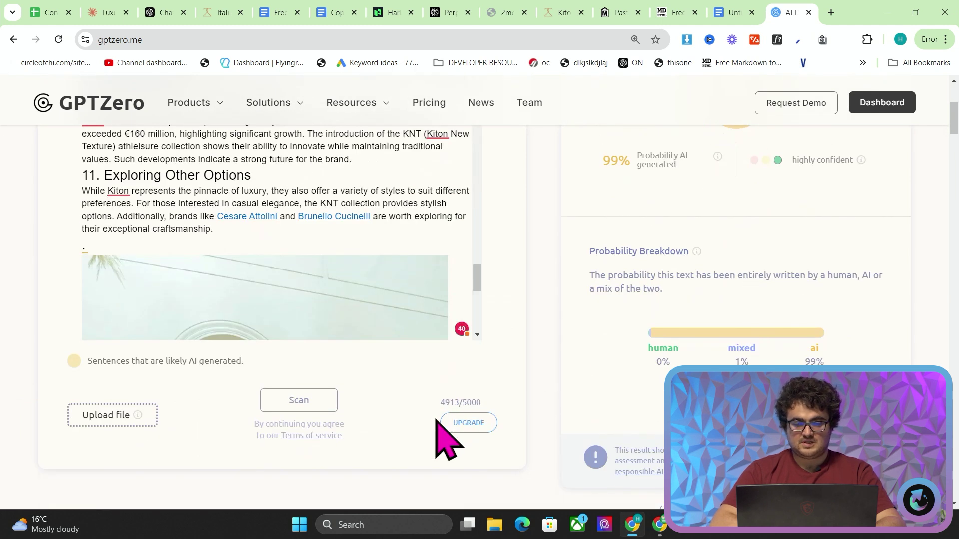
click(322, 399)
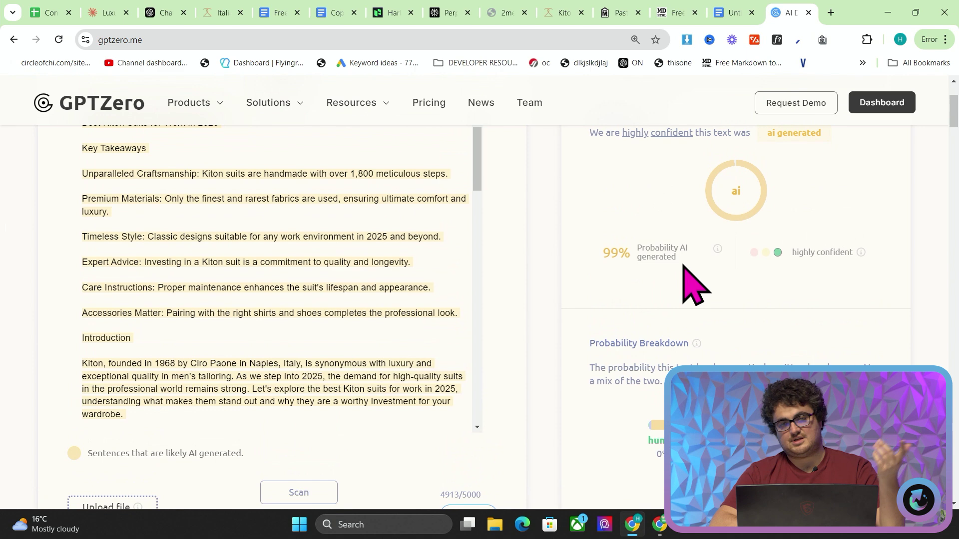
scroll(884, 249, up, 2)
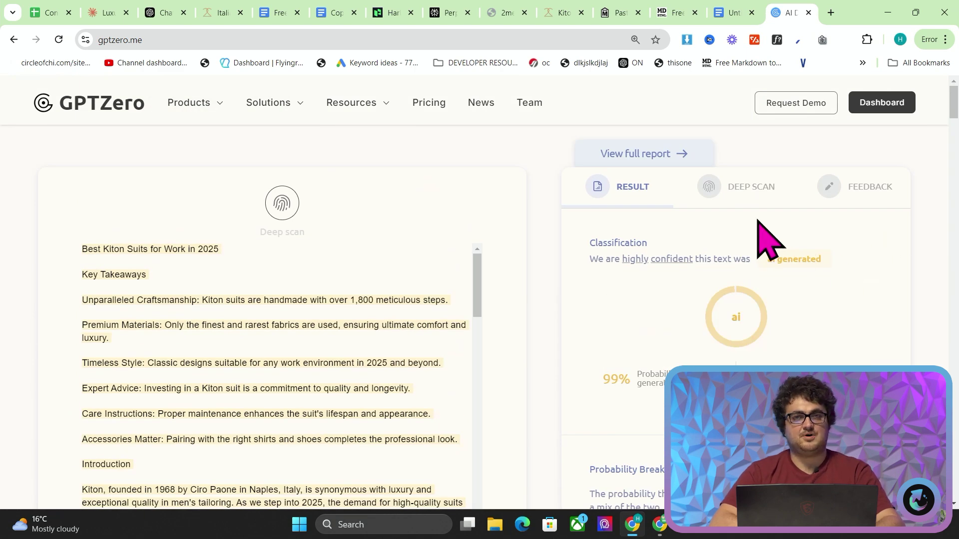